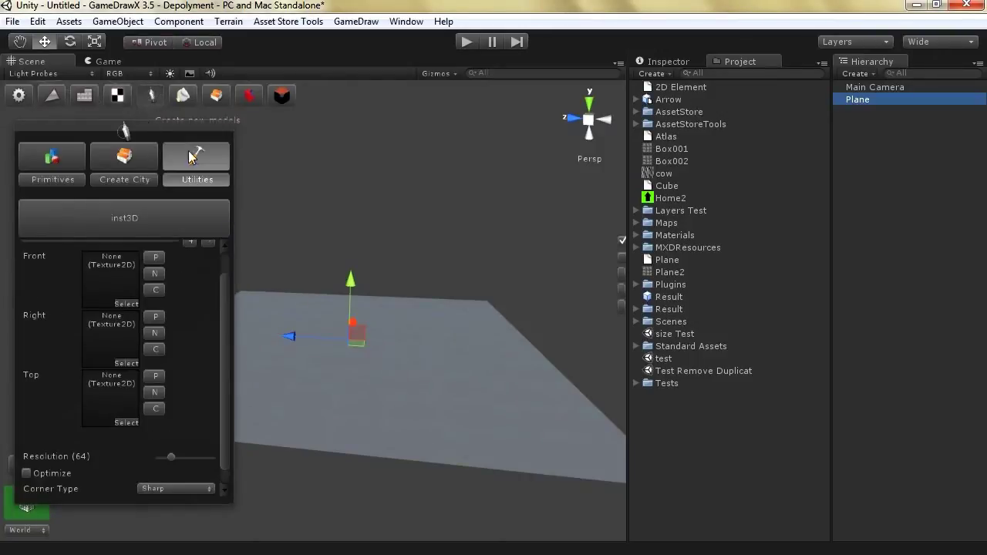
Open the inst3D utility and create a new blank texture for the Front view.
{"action": "left_click", "coordinate": [123, 222]}
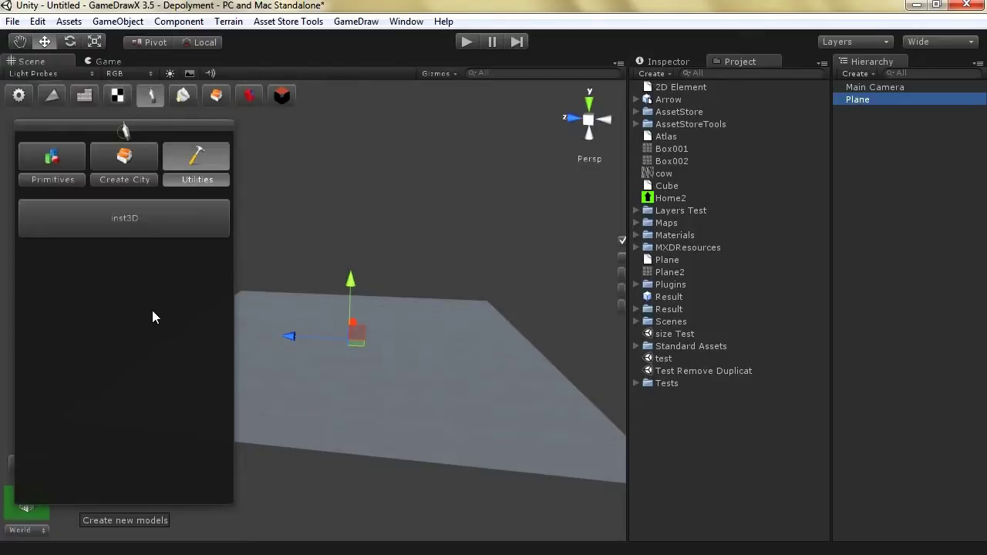
{"action": "left_click", "coordinate": [111, 222]}
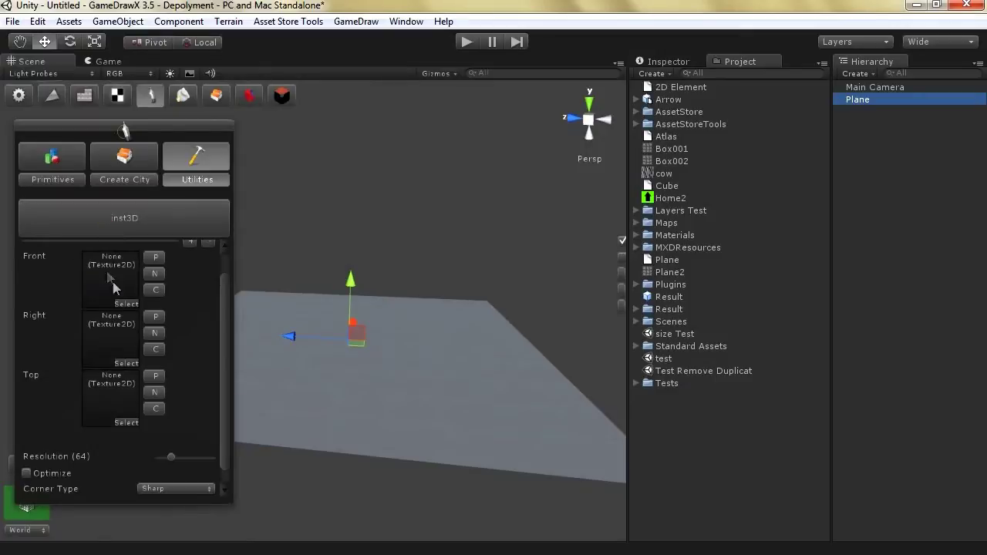
{"action": "left_click_drag", "start_coordinate": [223, 333], "coordinate": [217, 288]}
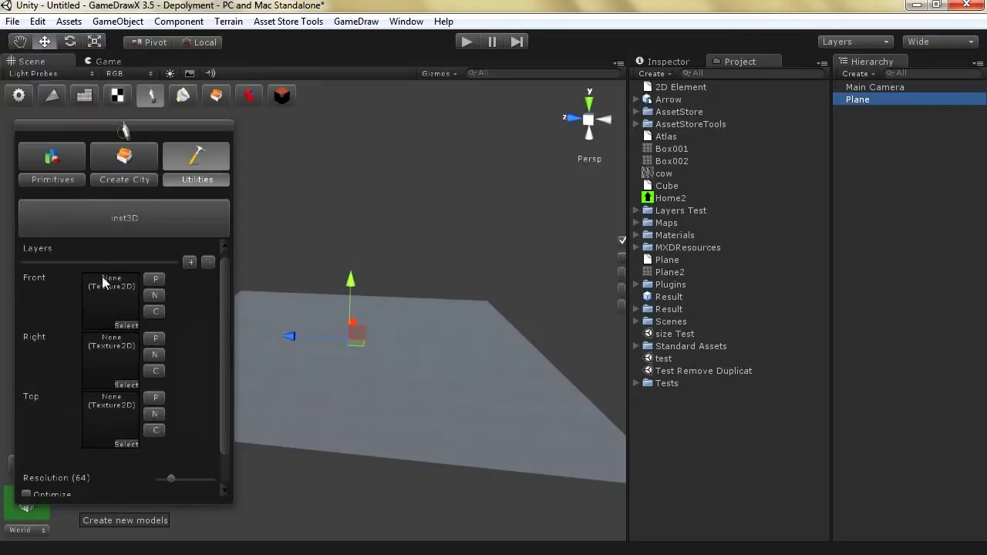
{"action": "left_click", "coordinate": [155, 295]}
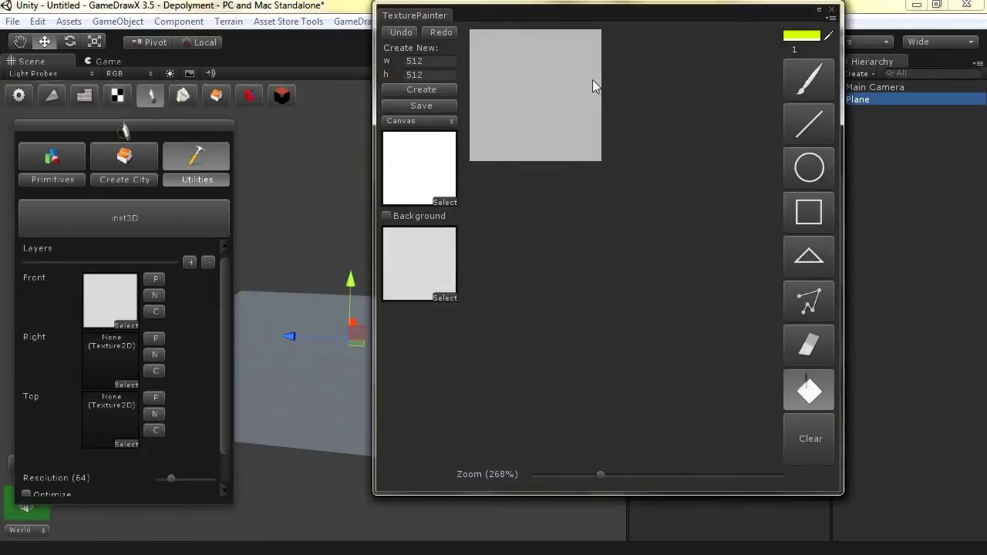
Fill the Front canvas with yellow-green (205, 255, 0) at alpha 0 and show the background behind it.
{"action": "left_click", "coordinate": [564, 105]}
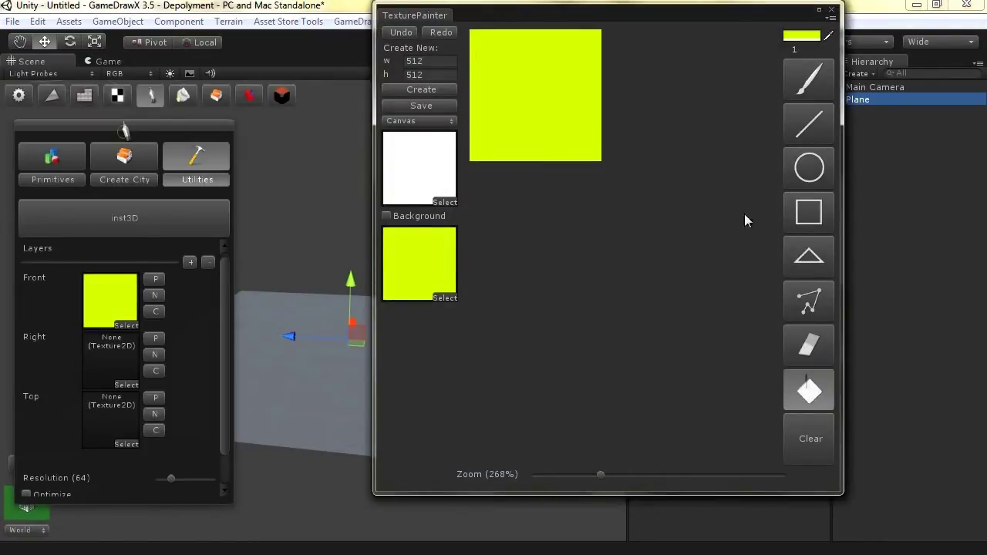
{"action": "left_click", "coordinate": [799, 35]}
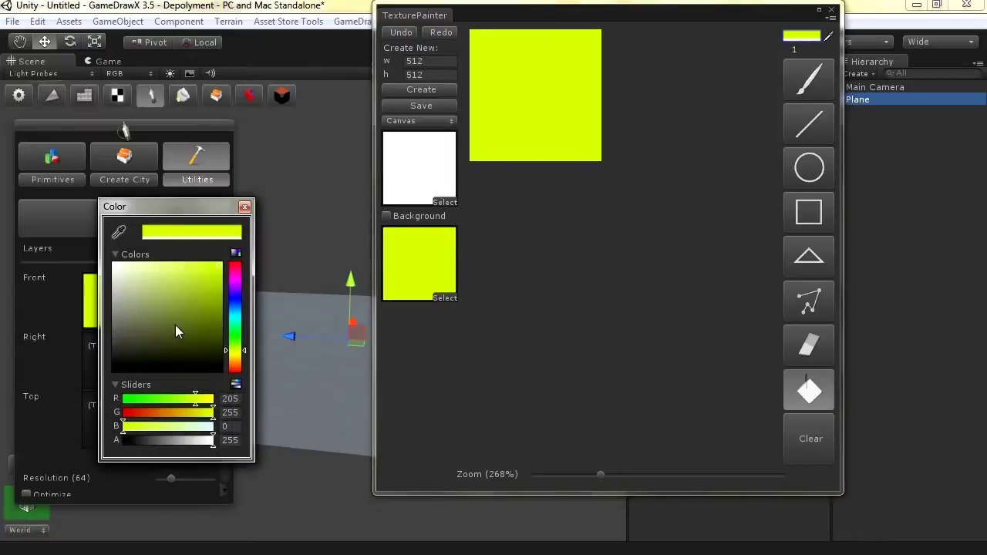
{"action": "left_click_drag", "start_coordinate": [204, 441], "coordinate": [98, 413]}
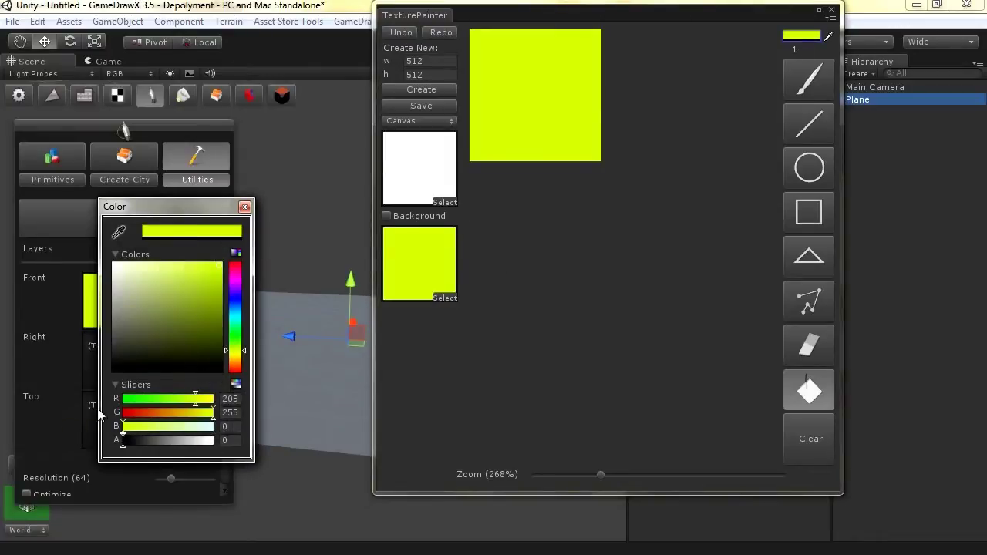
{"action": "left_click", "coordinate": [540, 84]}
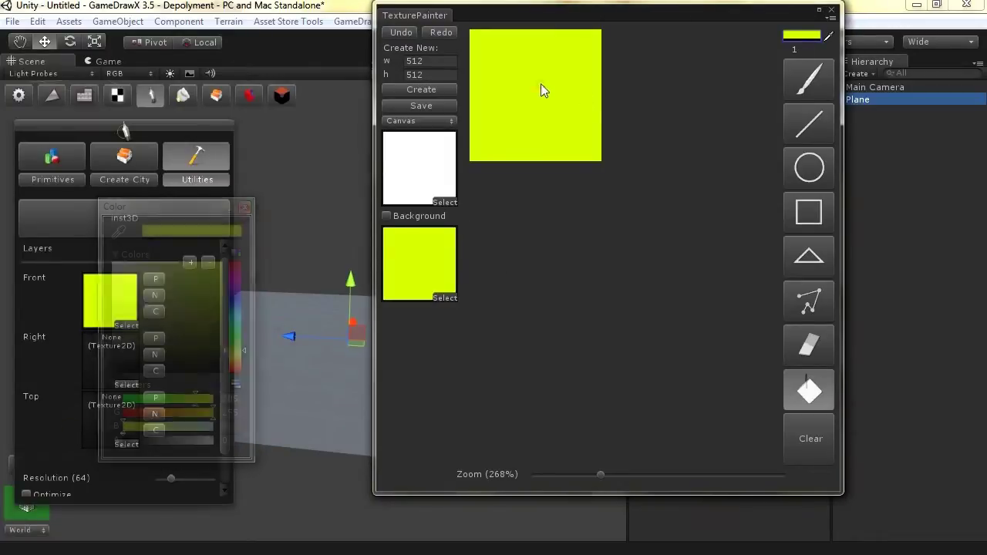
{"action": "left_click", "coordinate": [425, 216]}
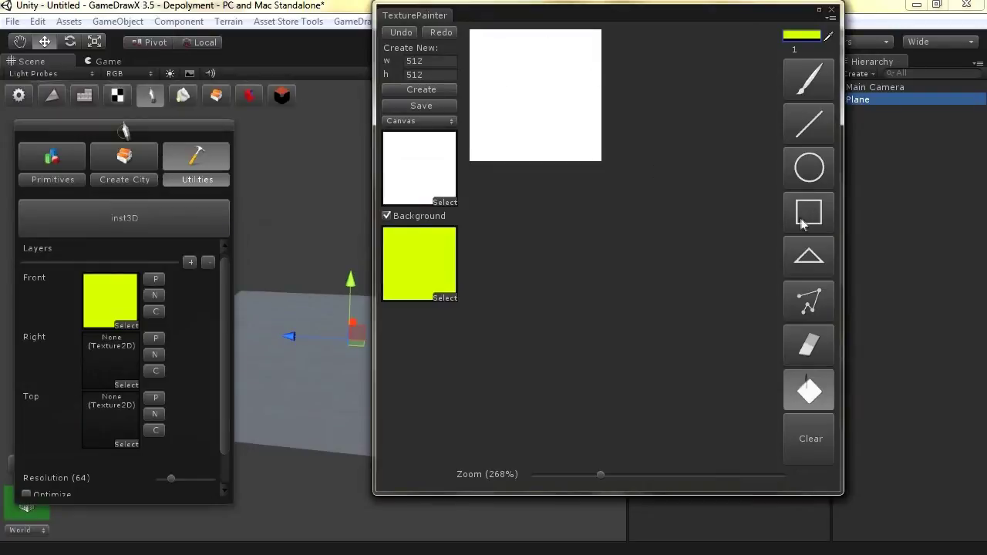
Fill the whole canvas with yellow-green at alpha 255, and refill it at alpha 0.
{"action": "left_click", "coordinate": [800, 39]}
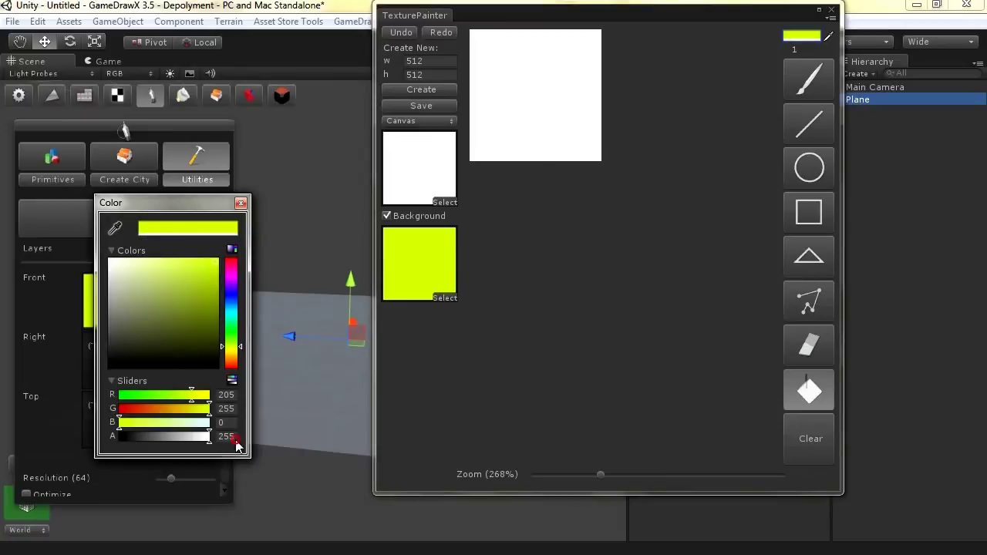
{"action": "left_click", "coordinate": [241, 203]}
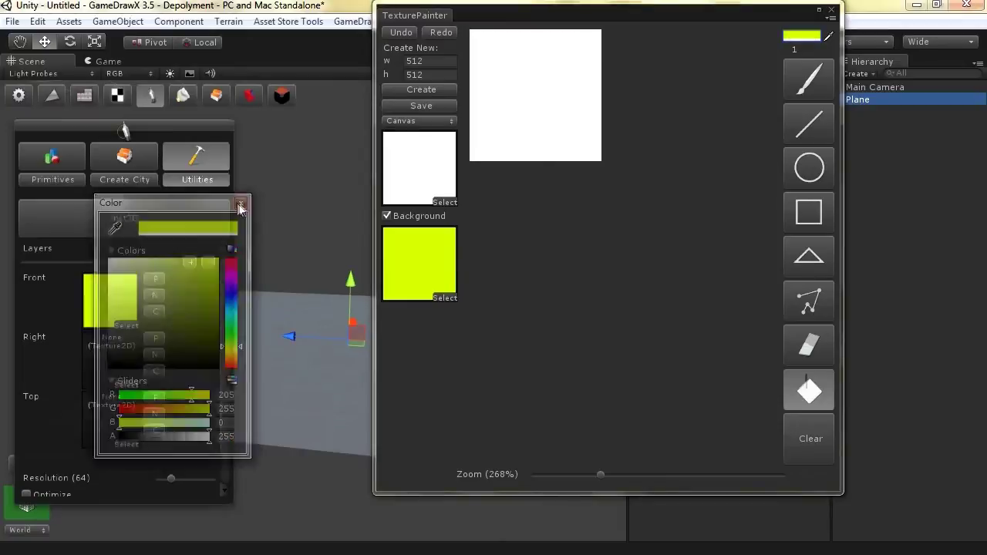
{"action": "left_click", "coordinate": [580, 68]}
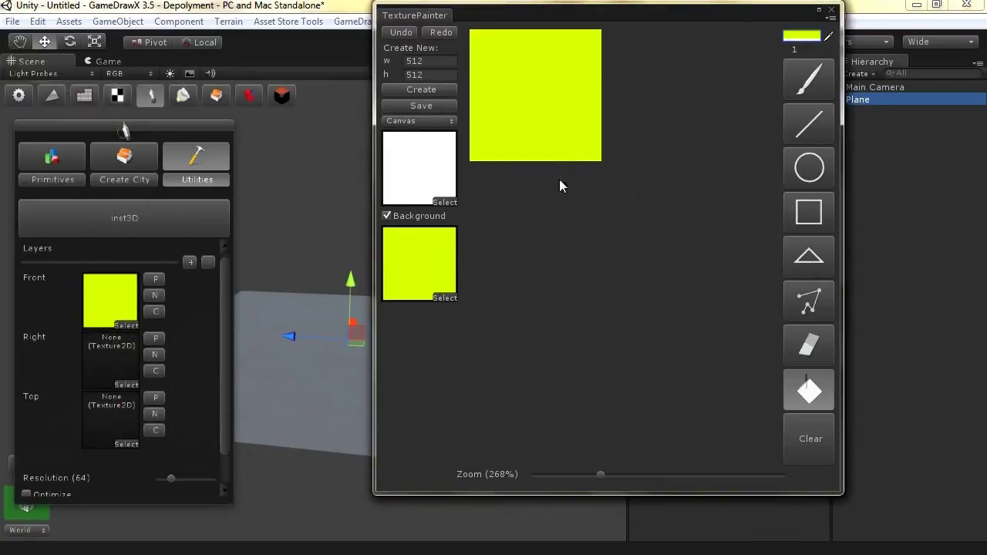
{"action": "left_click", "coordinate": [800, 36]}
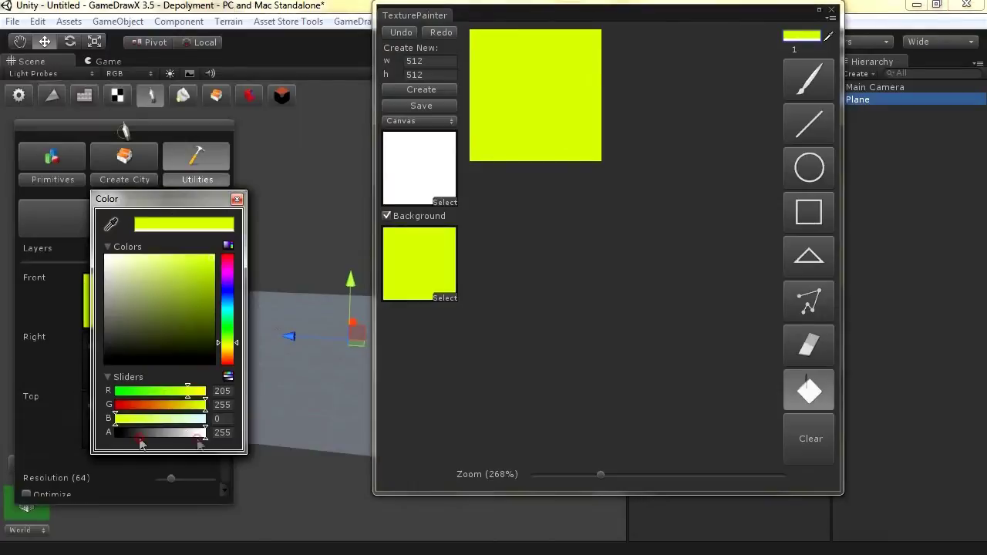
{"action": "left_click", "coordinate": [553, 97]}
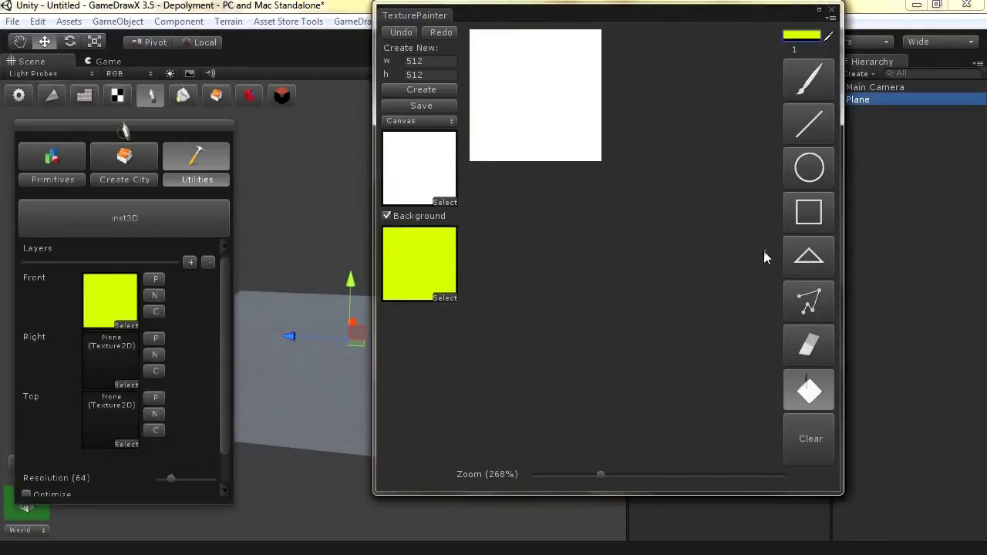
Outline a wide rectangle with a narrow leg rectangle under each end on the Front texture, in yellow-green at alpha 255.
{"action": "left_click", "coordinate": [813, 210]}
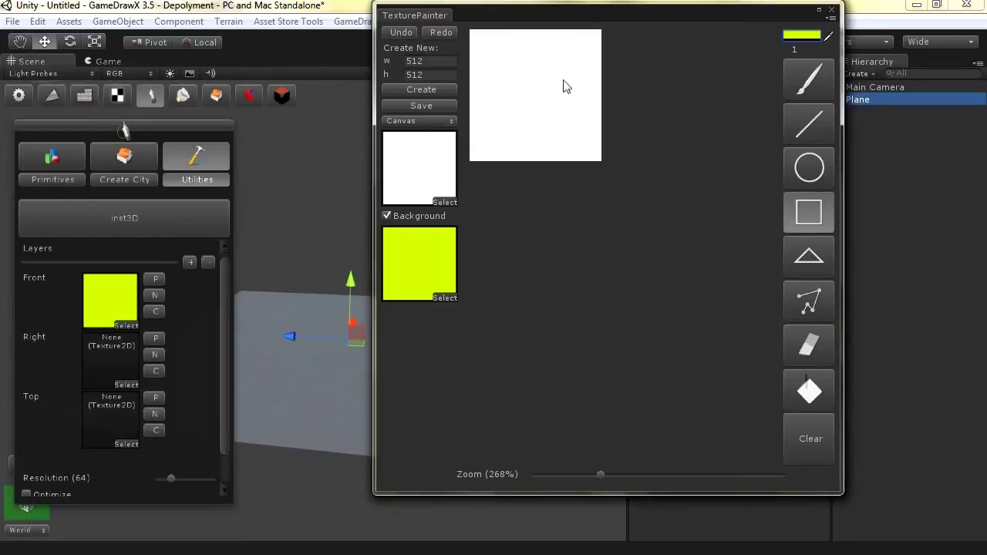
{"action": "left_click", "coordinate": [785, 35]}
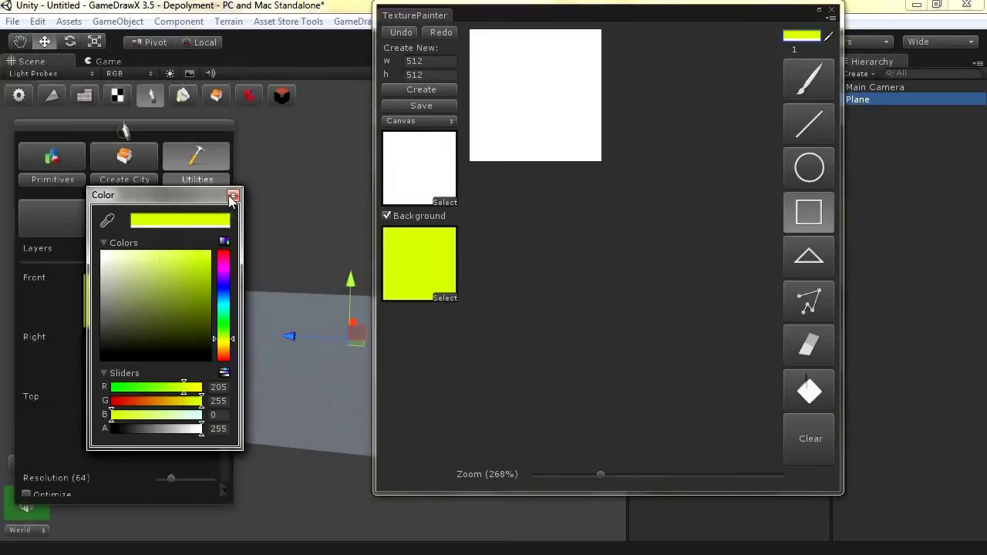
{"action": "left_click", "coordinate": [233, 195]}
{"action": "mouse_move", "coordinate": [576, 65]}
{"action": "left_mouse_down"}
{"action": "mouse_move", "coordinate": [522, 103]}
{"action": "mouse_move", "coordinate": [485, 103]}
{"action": "mouse_move", "coordinate": [501, 115]}
{"action": "mouse_move", "coordinate": [505, 139]}
{"action": "left_mouse_up"}
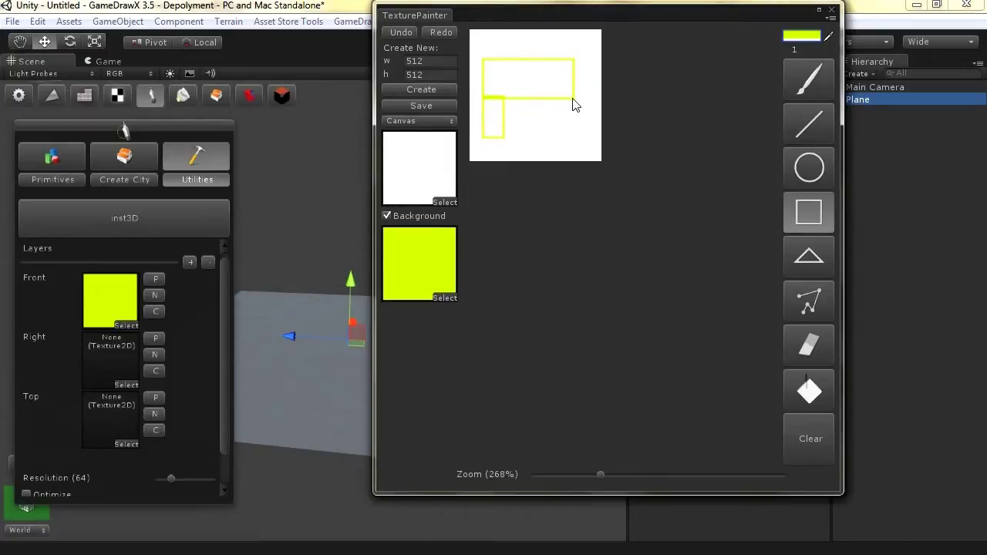
{"action": "left_click_drag", "start_coordinate": [572, 98], "coordinate": [549, 137]}
Fill the wide rectangle and both leg rectangles with the yellow-green colour.
{"action": "left_click", "coordinate": [801, 385]}
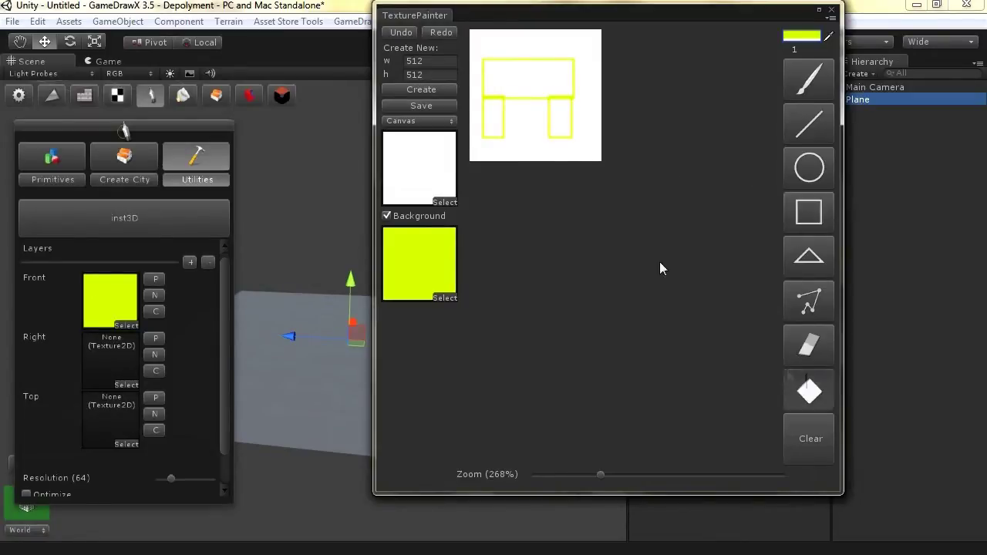
{"action": "left_click", "coordinate": [562, 121]}
{"action": "left_click", "coordinate": [489, 73]}
{"action": "left_click", "coordinate": [493, 111]}
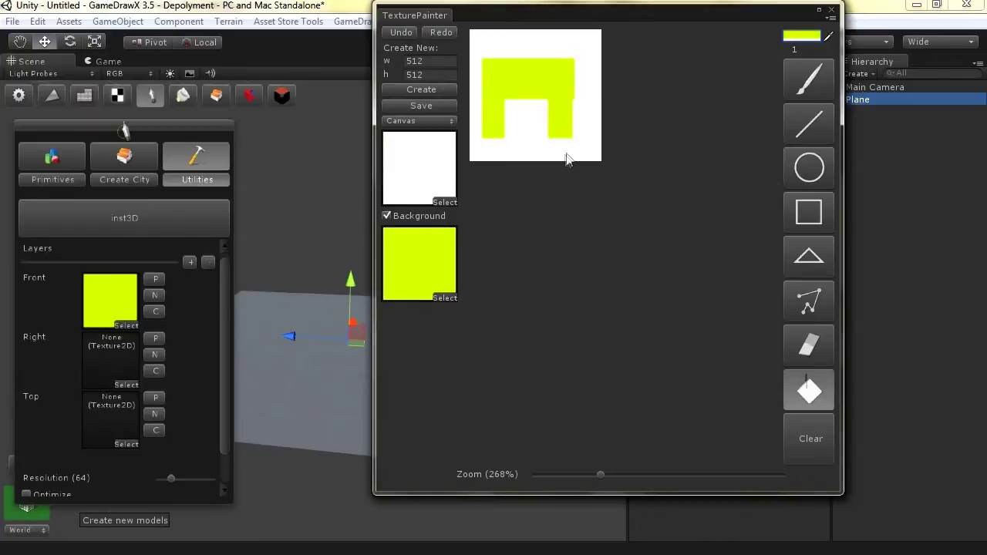
Hide the painter's background and fill the area around the Front shape with black at alpha 0.
{"action": "left_click", "coordinate": [397, 216]}
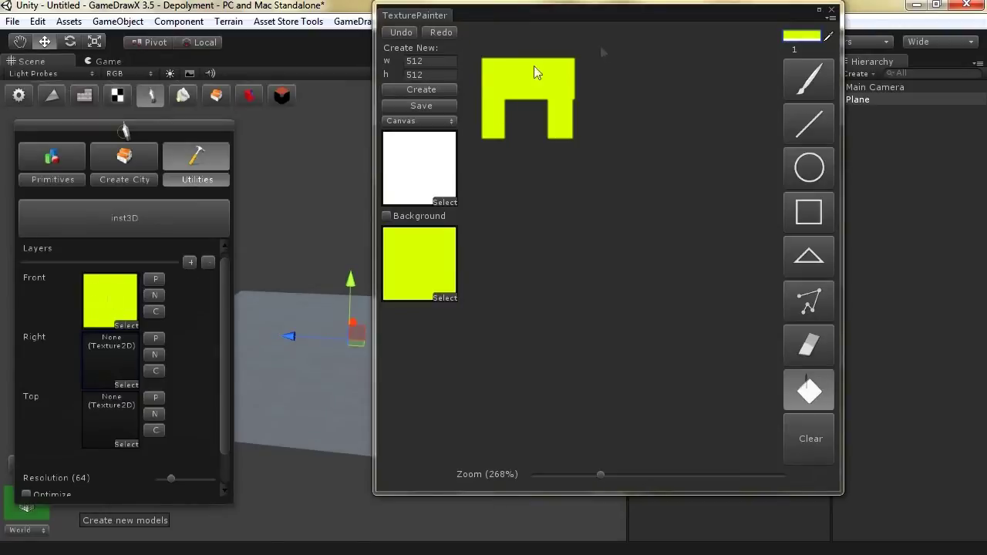
{"action": "left_click", "coordinate": [805, 35]}
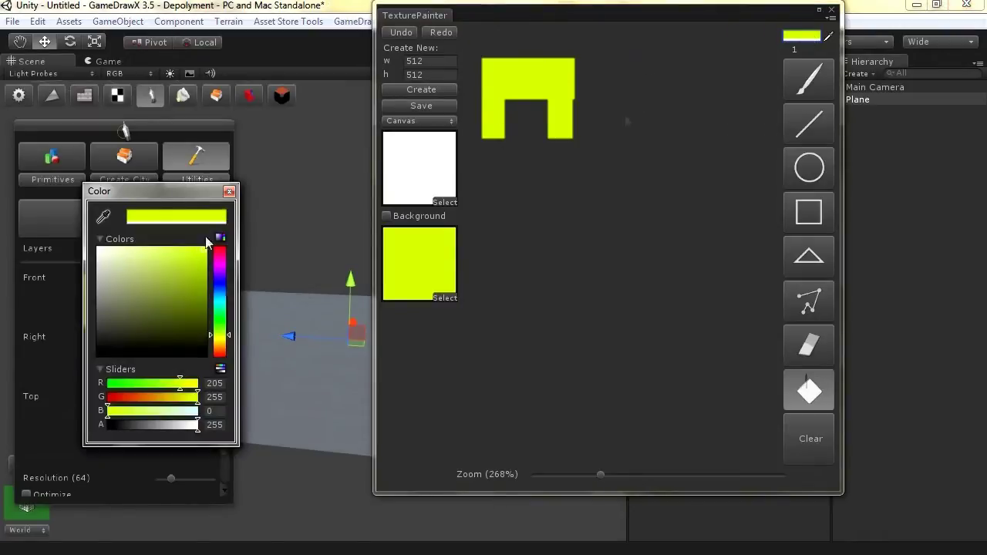
{"action": "left_click_drag", "start_coordinate": [177, 326], "coordinate": [216, 386]}
{"action": "left_click_drag", "start_coordinate": [197, 425], "coordinate": [85, 426]}
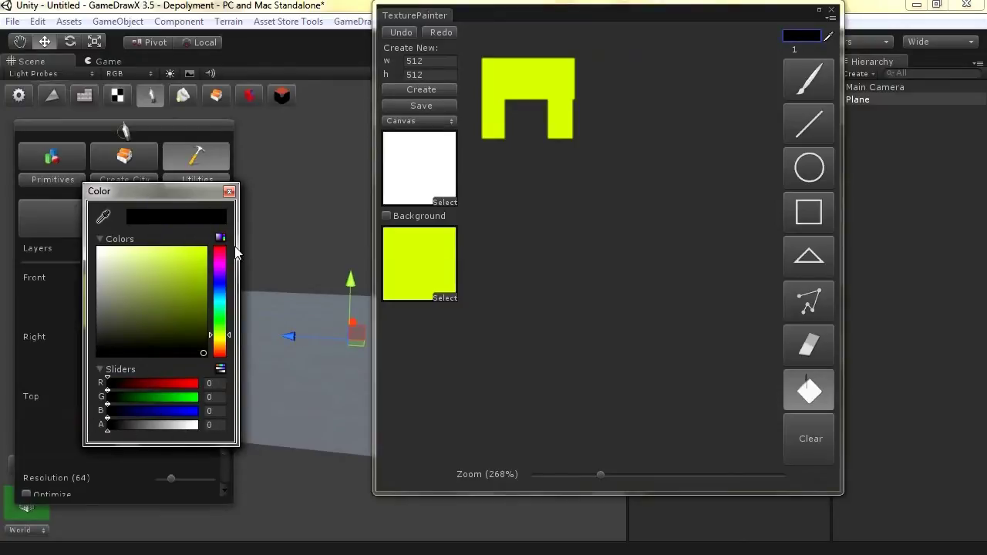
{"action": "left_click", "coordinate": [591, 73]}
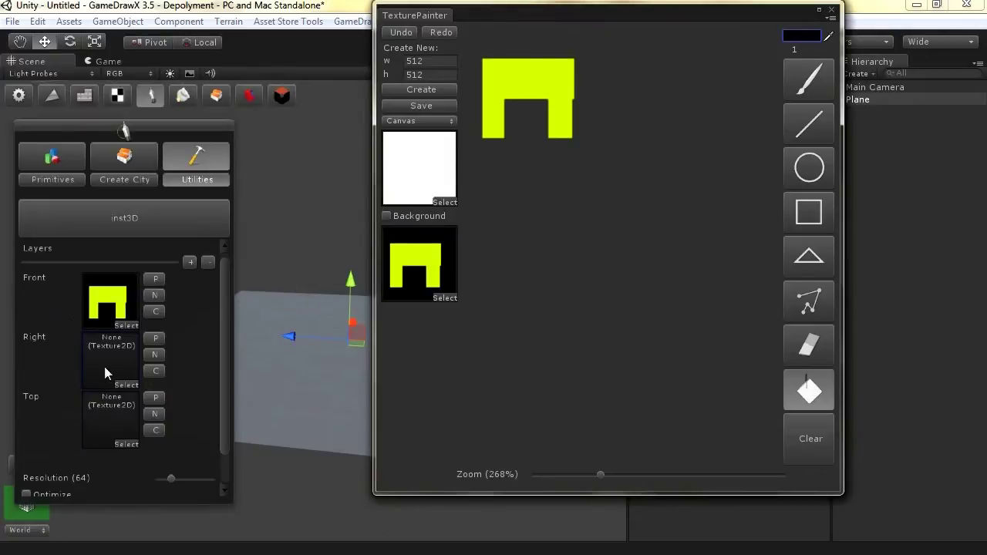
Create a new texture for the Right view and fill it with fully transparent black.
{"action": "left_click", "coordinate": [156, 355]}
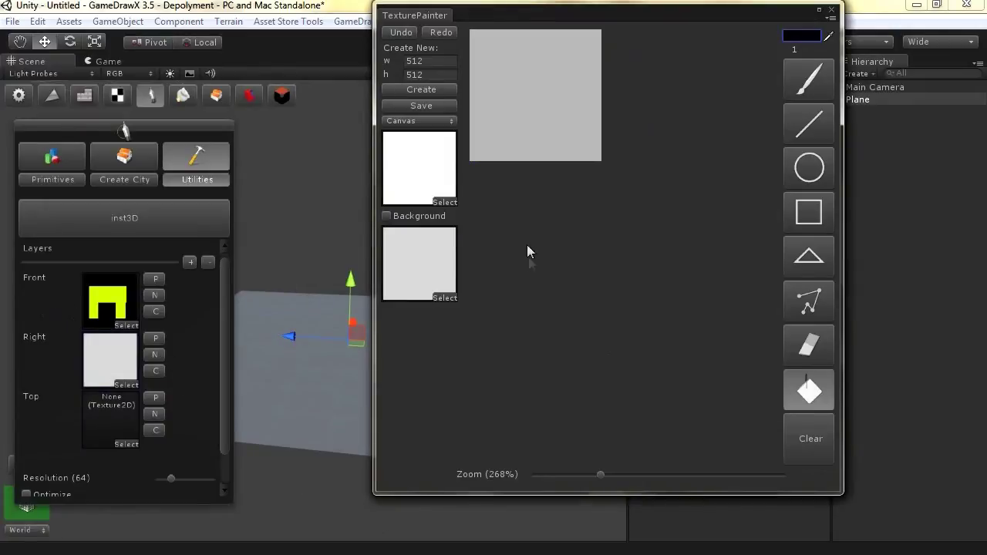
{"action": "left_click", "coordinate": [490, 160]}
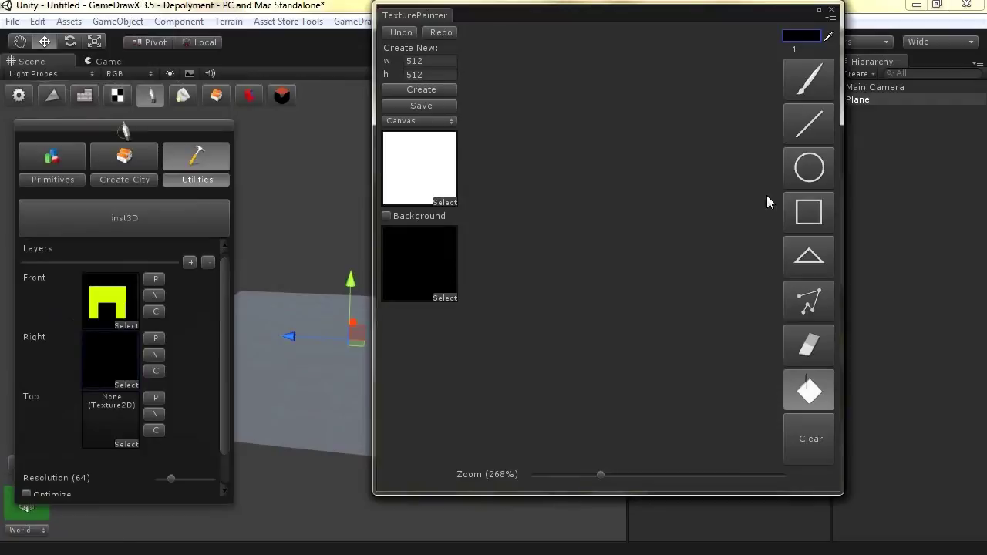
Show the background and outline a large square with a small square in its upper-right corner on the Right texture, in opaque yellow (255, 255, 0).
{"action": "left_click", "coordinate": [806, 37]}
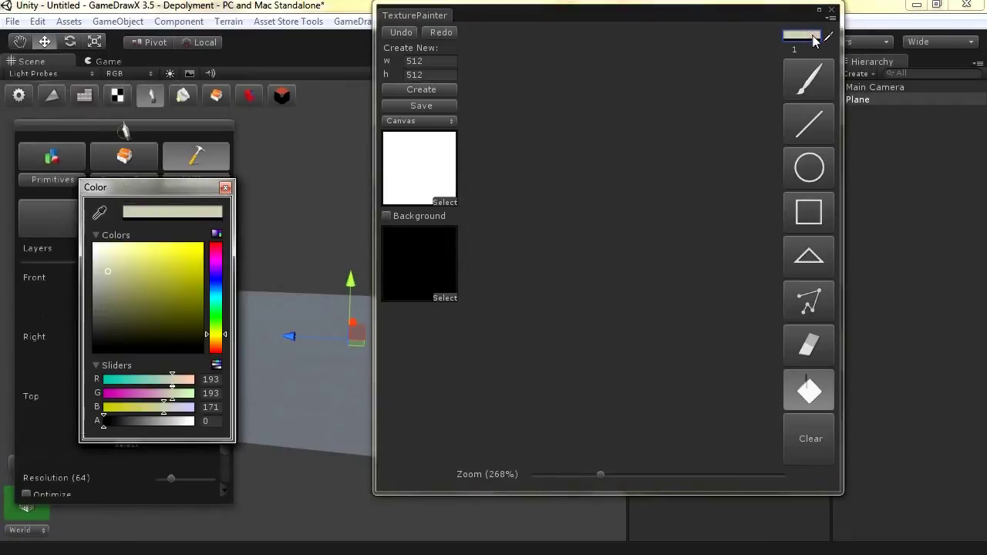
{"action": "left_click_drag", "start_coordinate": [168, 289], "coordinate": [224, 225]}
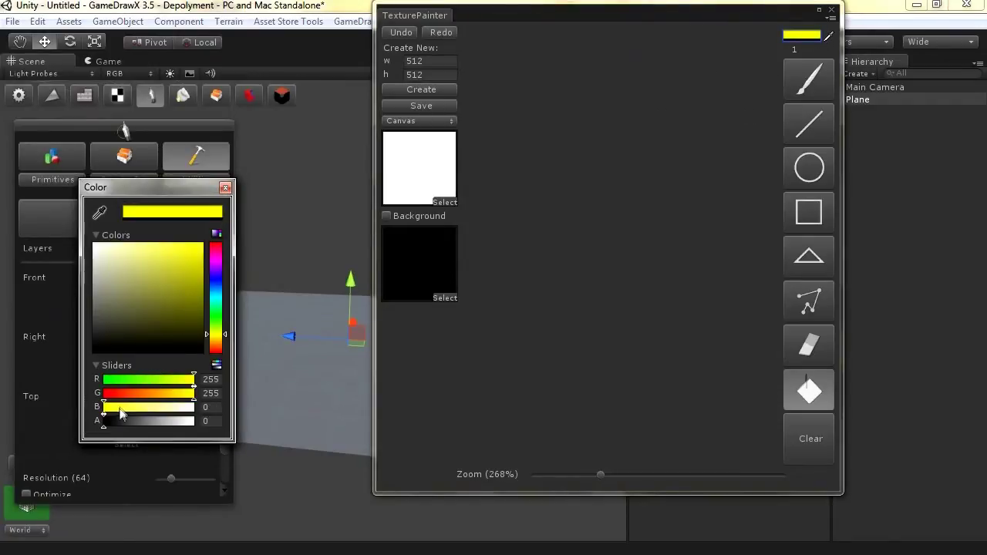
{"action": "left_click", "coordinate": [226, 187]}
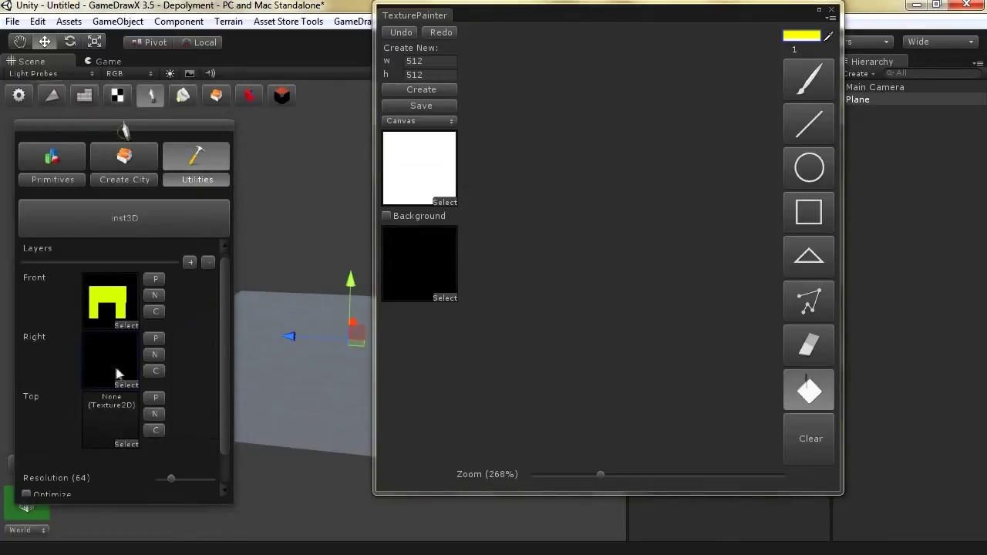
{"action": "left_click", "coordinate": [821, 222]}
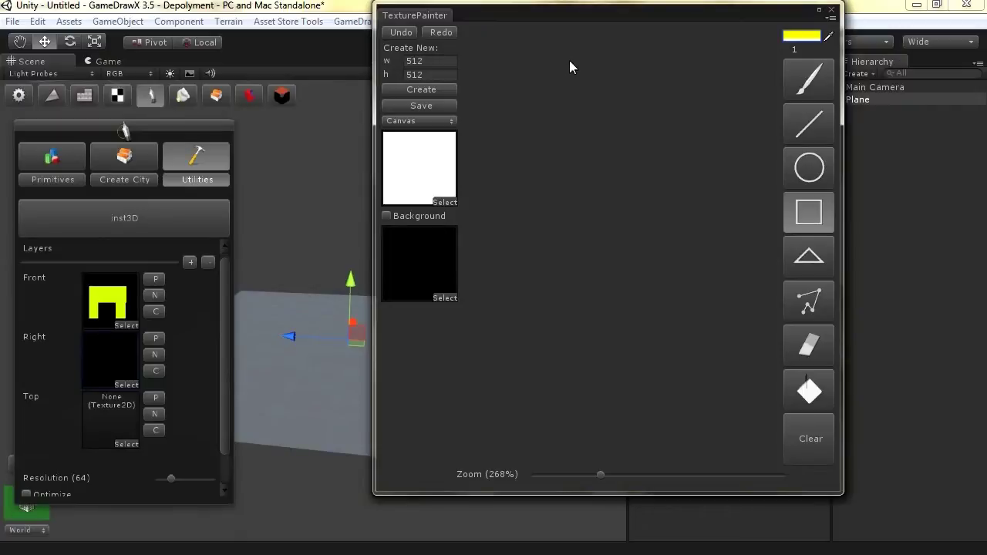
{"action": "left_click_drag", "start_coordinate": [566, 61], "coordinate": [473, 162]}
{"action": "left_click", "coordinate": [386, 216]}
{"action": "left_click_drag", "start_coordinate": [566, 59], "coordinate": [484, 155]}
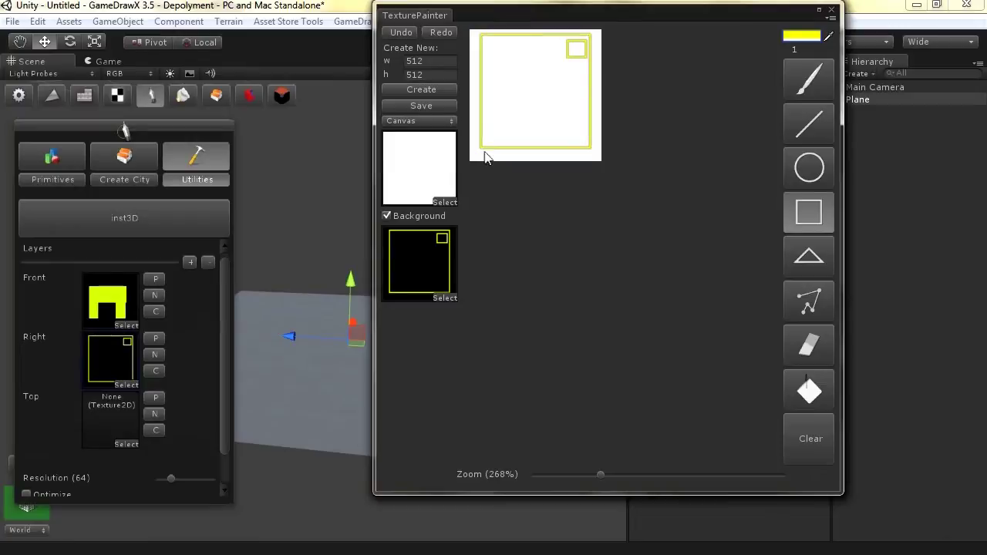
Fill the large square and the small corner square on the Right texture with yellow.
{"action": "left_click", "coordinate": [806, 394]}
{"action": "left_click", "coordinate": [552, 107]}
{"action": "left_click", "coordinate": [572, 56]}
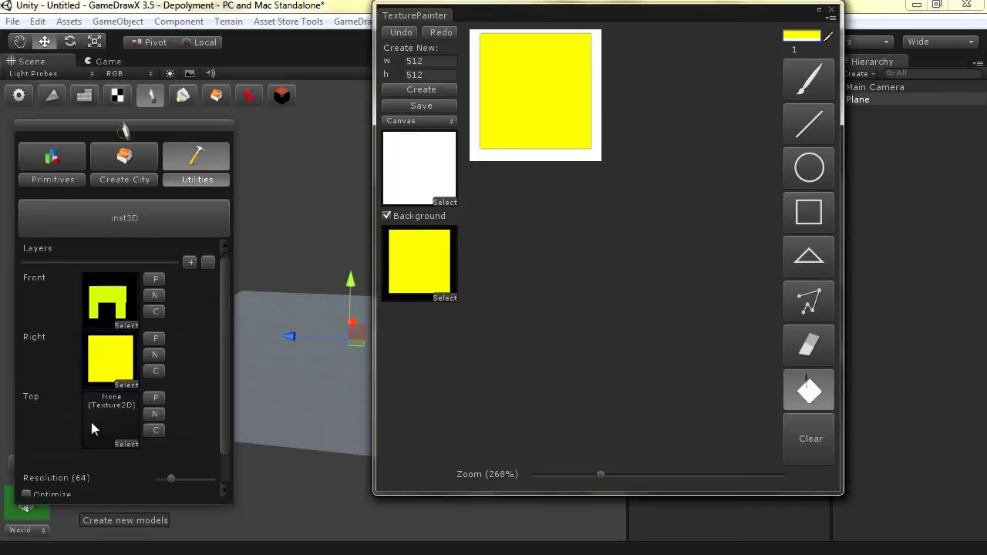
Move the texture painter aside and close it.
{"action": "left_click_drag", "start_coordinate": [221, 377], "coordinate": [223, 399]}
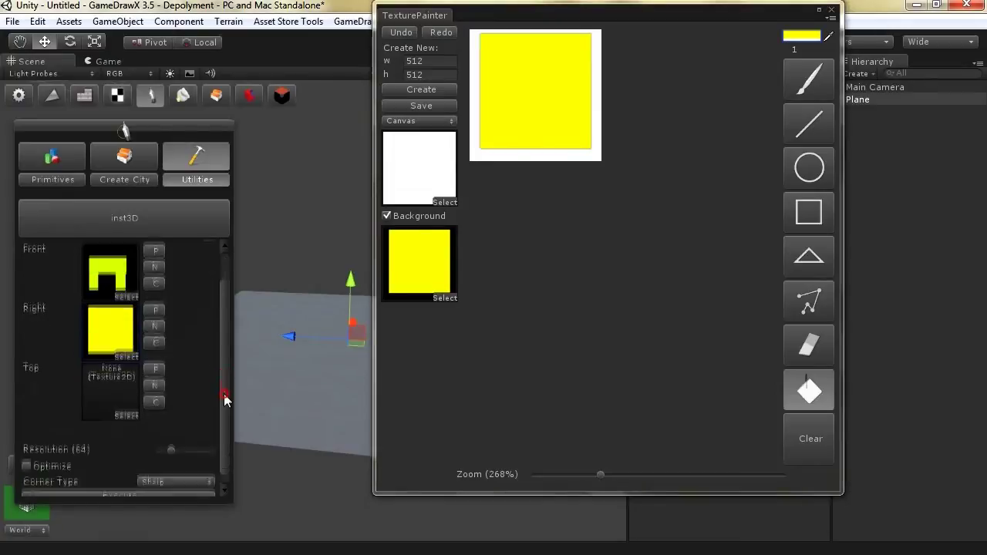
{"action": "left_click_drag", "start_coordinate": [550, 17], "coordinate": [630, 62]}
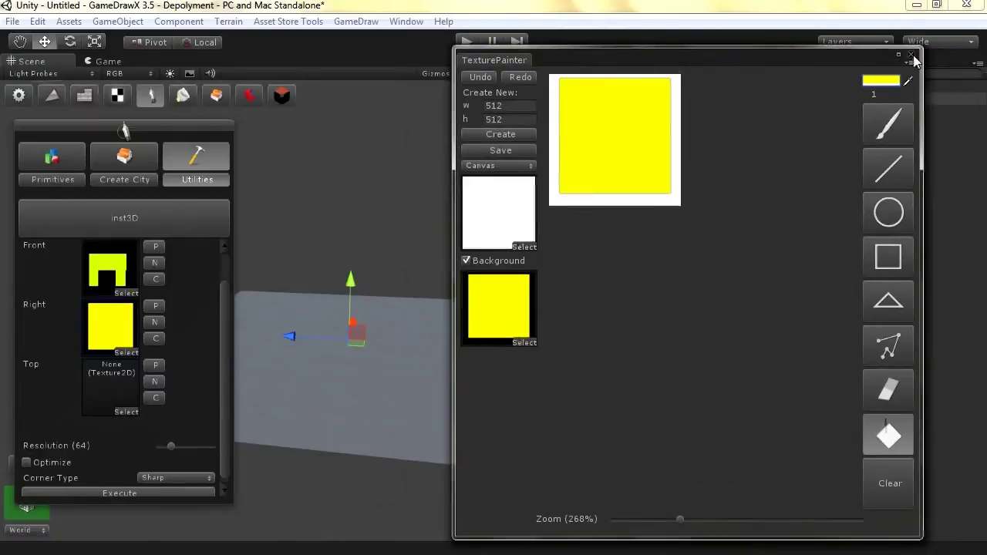
{"action": "left_click", "coordinate": [911, 55]}
Move the model creation panel to the middle of the scene and maximize the Scene view.
{"action": "left_click_drag", "start_coordinate": [158, 138], "coordinate": [437, 128]}
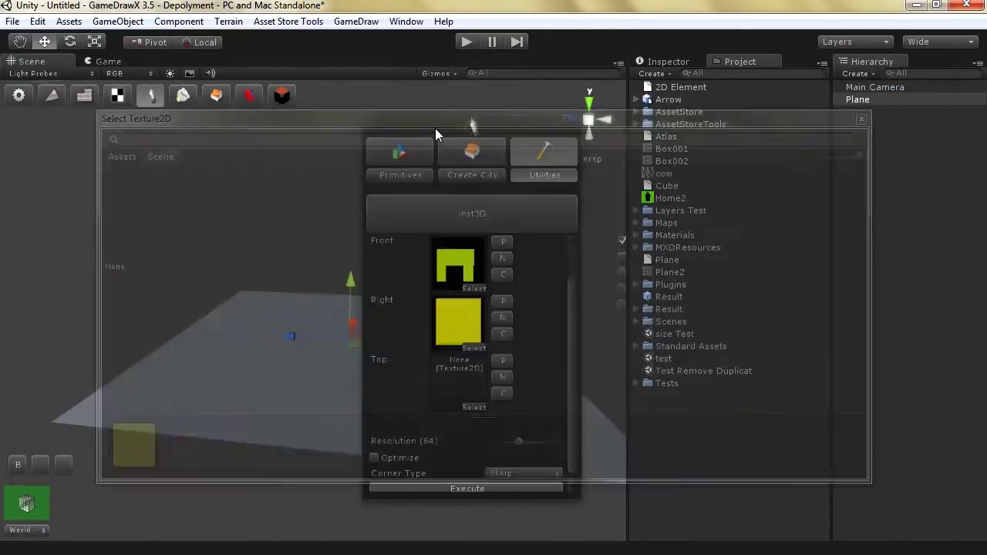
{"action": "left_click", "coordinate": [191, 158]}
{"action": "key", "text": "space"}
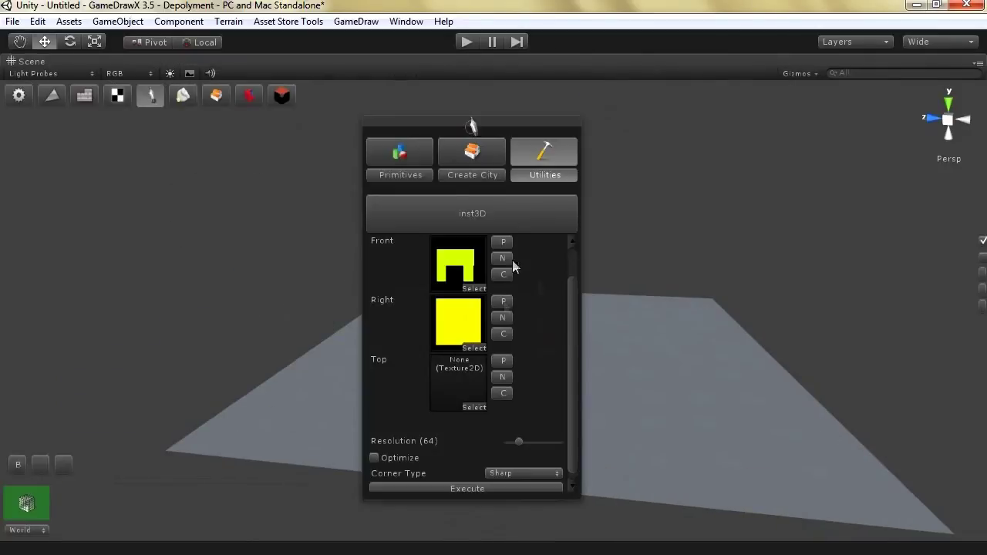
Generate a 3D model from the Front and Right textures at resolution 64 with Sharp corners and view it.
{"action": "left_click_drag", "start_coordinate": [435, 128], "coordinate": [564, 83]}
{"action": "left_click_drag", "start_coordinate": [702, 279], "coordinate": [701, 304]}
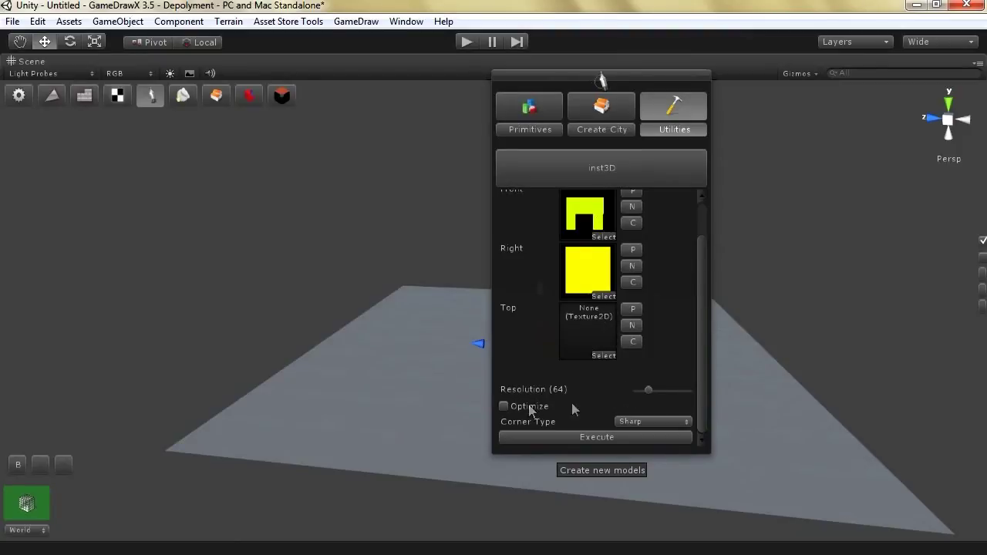
{"action": "left_click", "coordinate": [660, 420]}
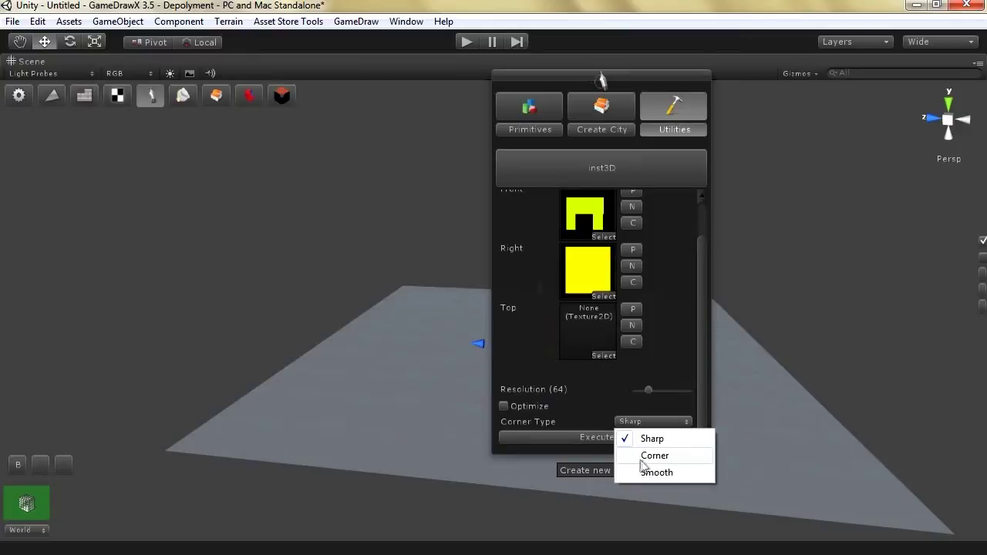
{"action": "left_click", "coordinate": [703, 408]}
{"action": "left_click", "coordinate": [600, 438]}
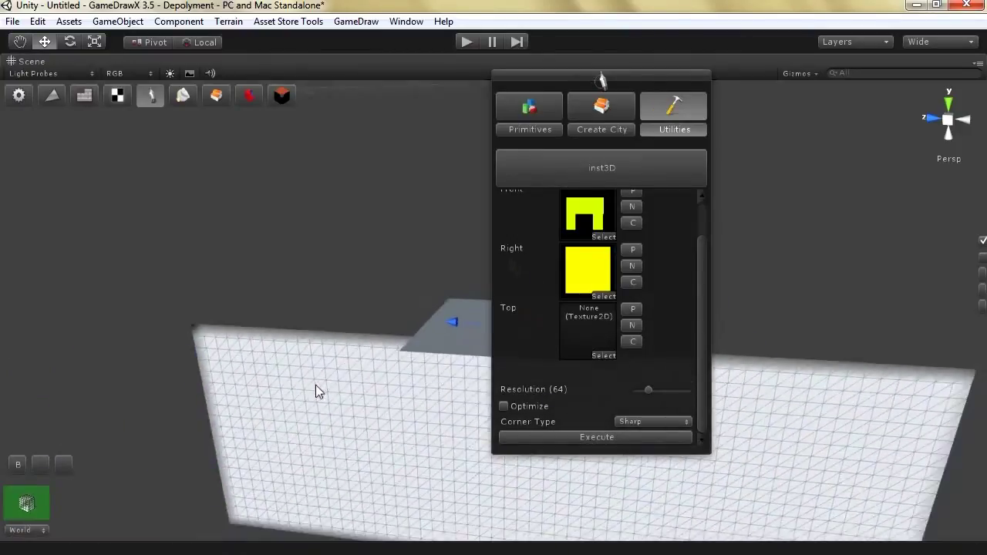
{"action": "scroll", "coordinate": [314, 383], "scroll_direction": "down", "scroll_amount": 5}
{"action": "mouse_move", "coordinate": [313, 382]}
{"action": "right_mouse_down"}
{"action": "mouse_move", "coordinate": [290, 392]}
{"action": "mouse_move", "coordinate": [306, 393]}
{"action": "right_mouse_up"}
{"action": "key", "text": "Right"}
{"action": "key", "text": "Right"}
{"action": "right_click_drag", "start_coordinate": [388, 397], "coordinate": [280, 385]}
{"action": "key", "text": "Right"}
Create a new Right texture and fill it entirely with fully transparent black (0, 0, 0, alpha 0).
{"action": "left_click", "coordinate": [632, 267]}
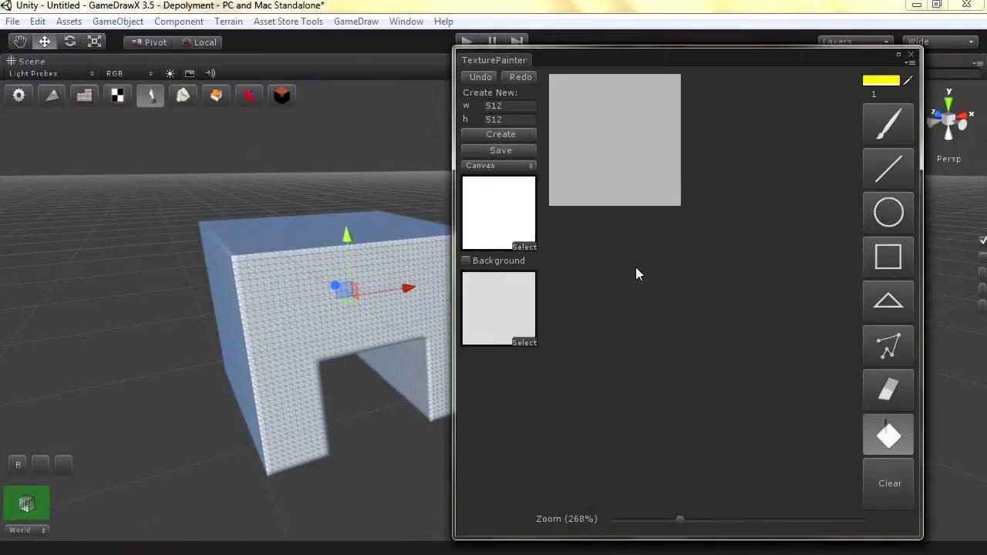
{"action": "left_click", "coordinate": [911, 55]}
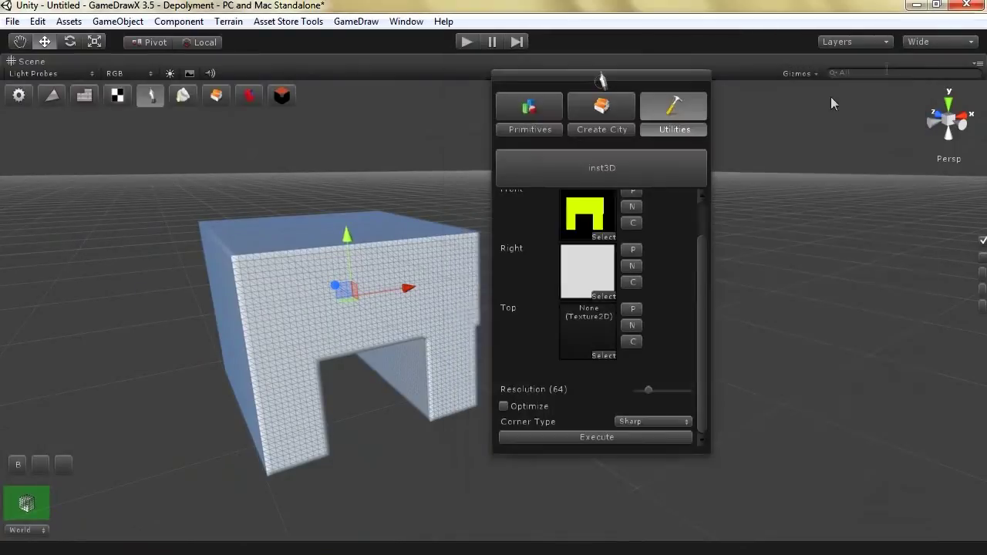
{"action": "left_click", "coordinate": [632, 267]}
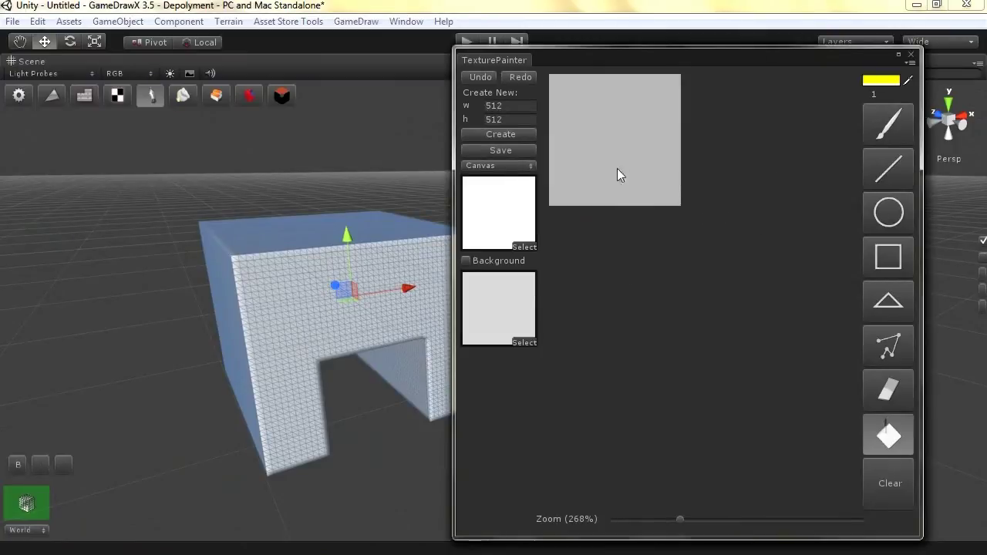
{"action": "left_click", "coordinate": [879, 80]}
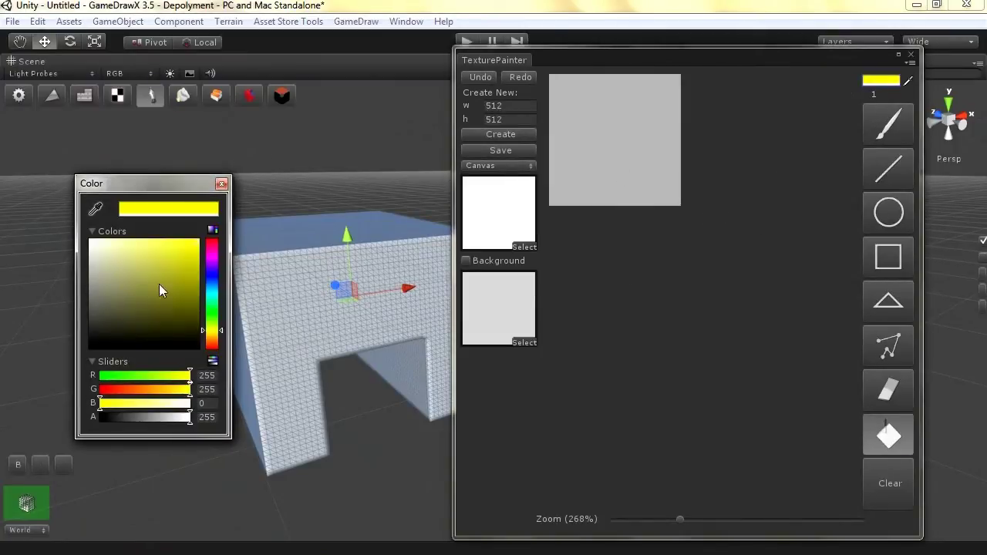
{"action": "left_click_drag", "start_coordinate": [159, 285], "coordinate": [194, 343]}
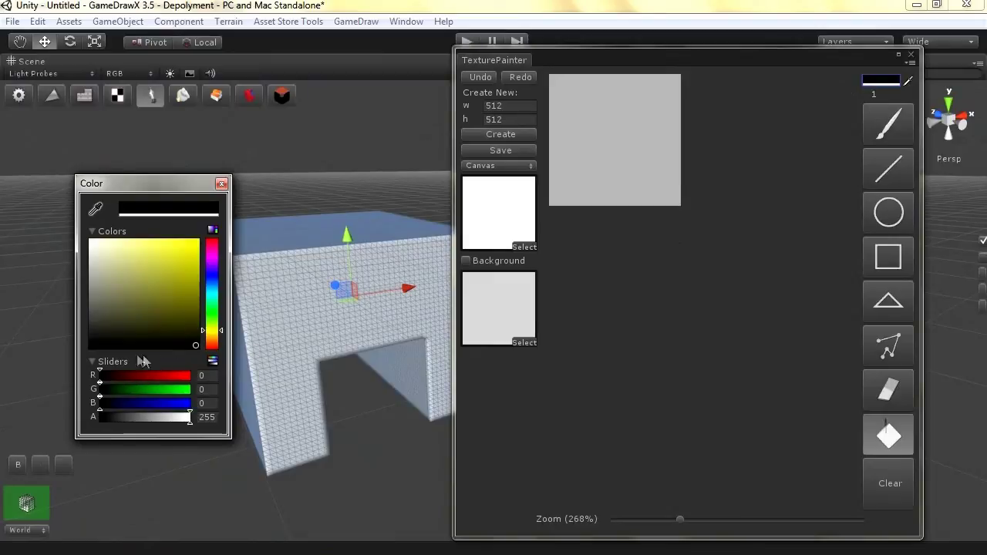
{"action": "left_click_drag", "start_coordinate": [138, 417], "coordinate": [78, 409]}
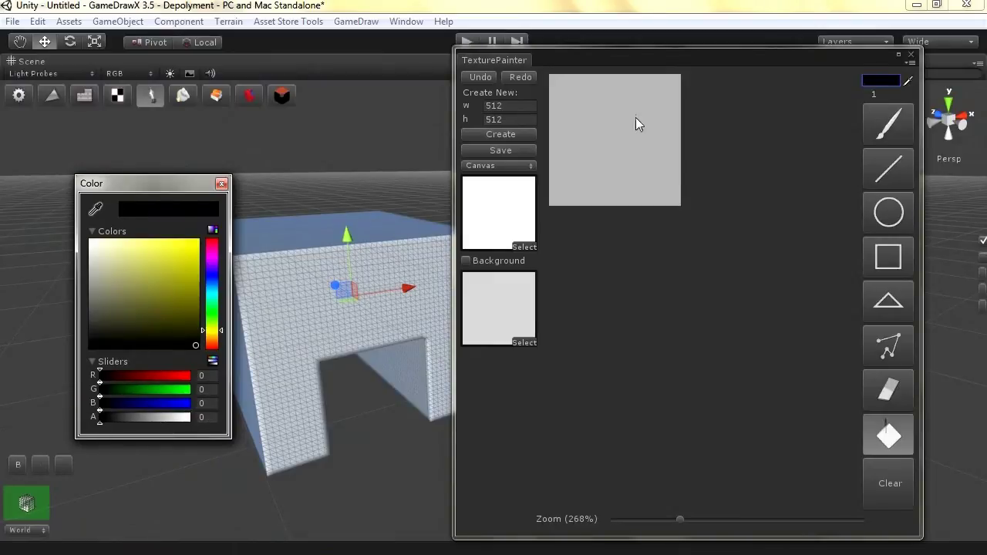
{"action": "left_click", "coordinate": [596, 130]}
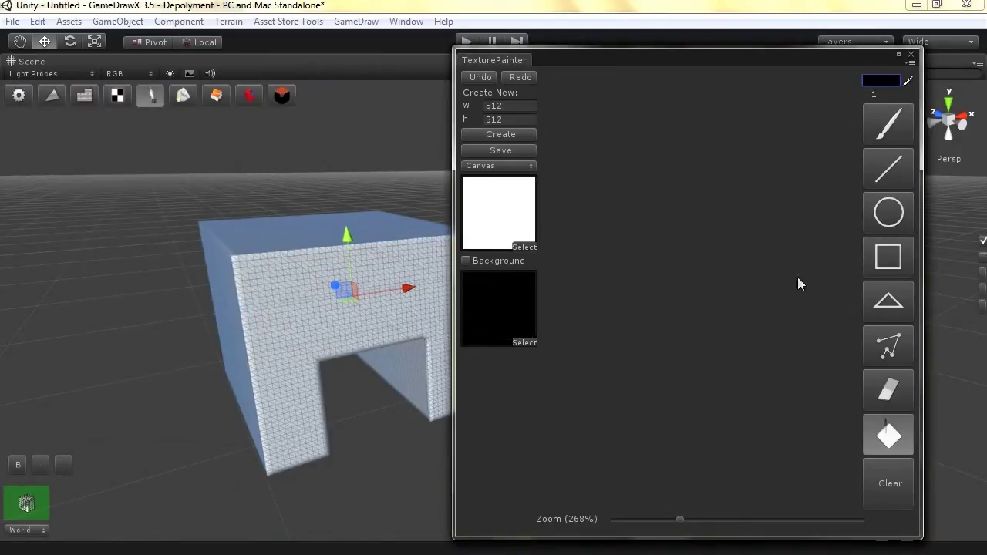
Show the background and outline a tall, narrow rectangle near the right edge of the Right texture in opaque yellow (255, 230, 0).
{"action": "left_click", "coordinate": [466, 261]}
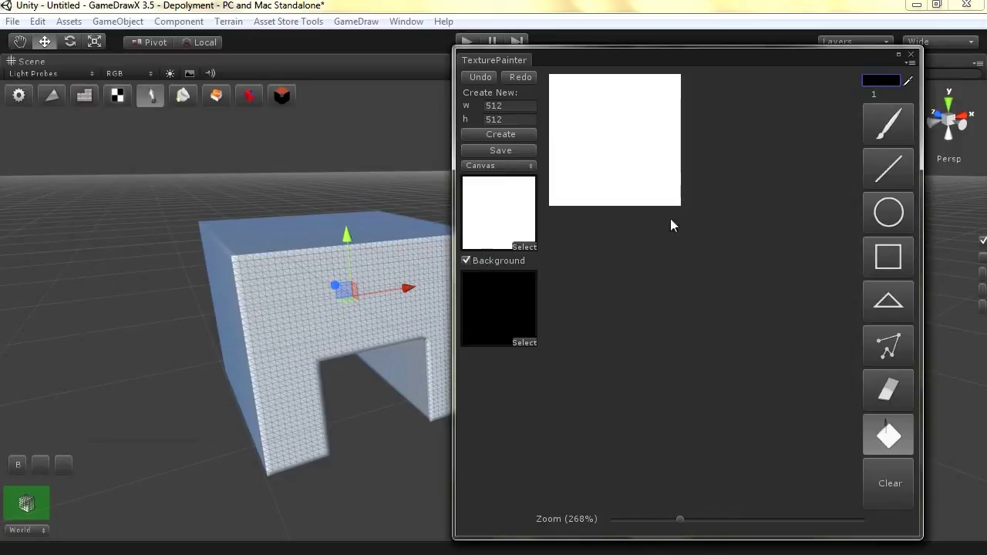
{"action": "left_click", "coordinate": [887, 256]}
{"action": "left_click", "coordinate": [879, 80]}
{"action": "left_click", "coordinate": [207, 328]}
{"action": "left_click_drag", "start_coordinate": [157, 297], "coordinate": [220, 183]}
{"action": "left_click_drag", "start_coordinate": [152, 421], "coordinate": [205, 418]}
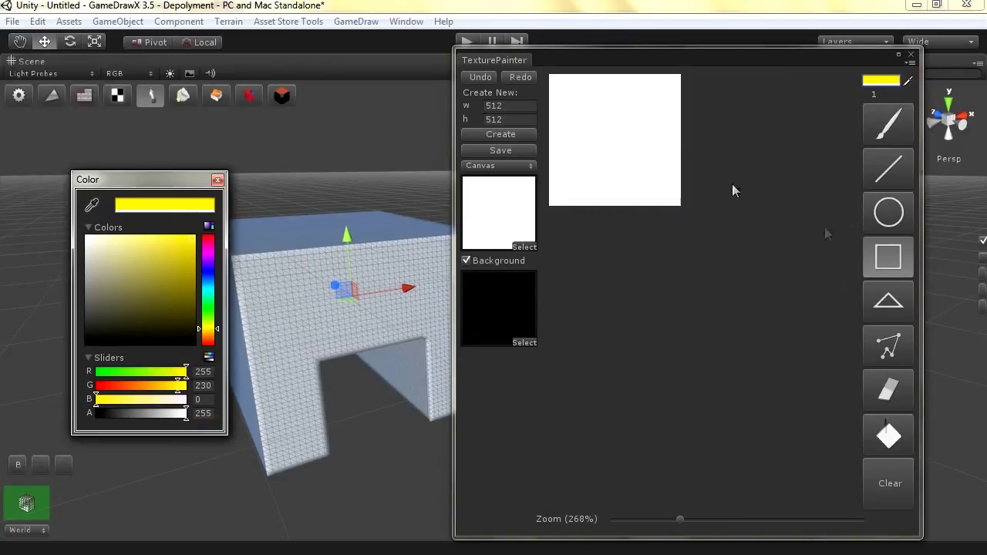
{"action": "left_click", "coordinate": [658, 95]}
{"action": "left_click_drag", "start_coordinate": [657, 86], "coordinate": [640, 202]}
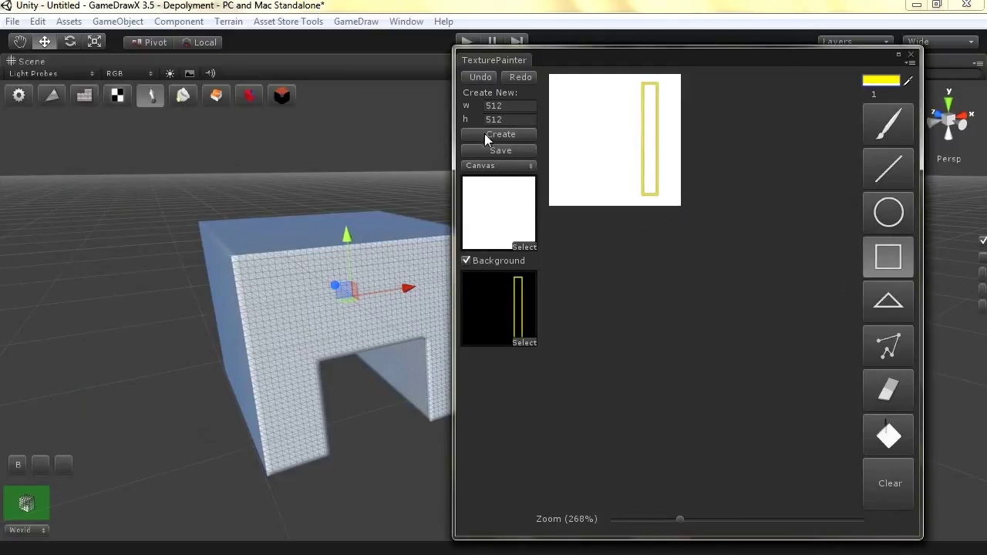
Fill the tall, narrow rectangle on the Right texture with yellow and close the texture painter.
{"action": "left_click", "coordinate": [888, 436]}
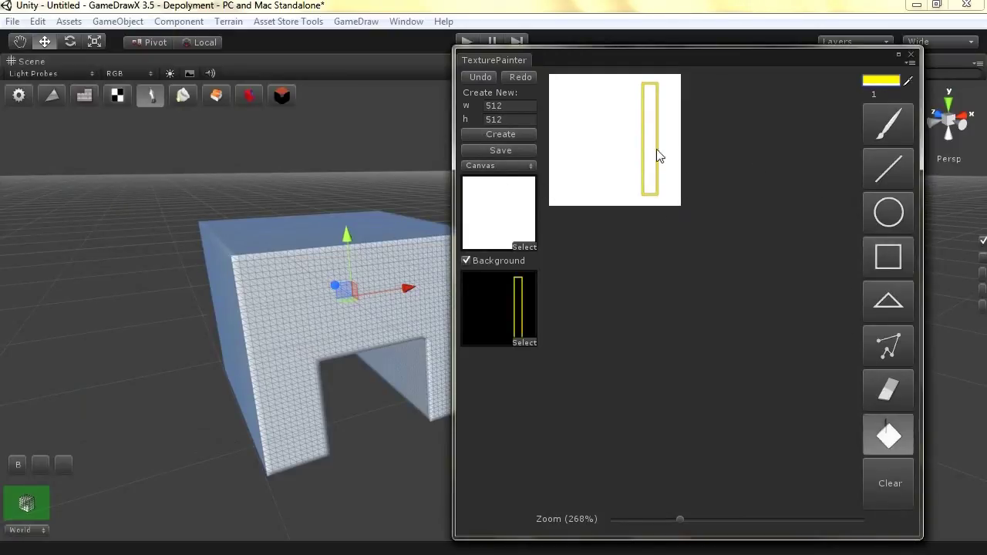
{"action": "left_click", "coordinate": [649, 151]}
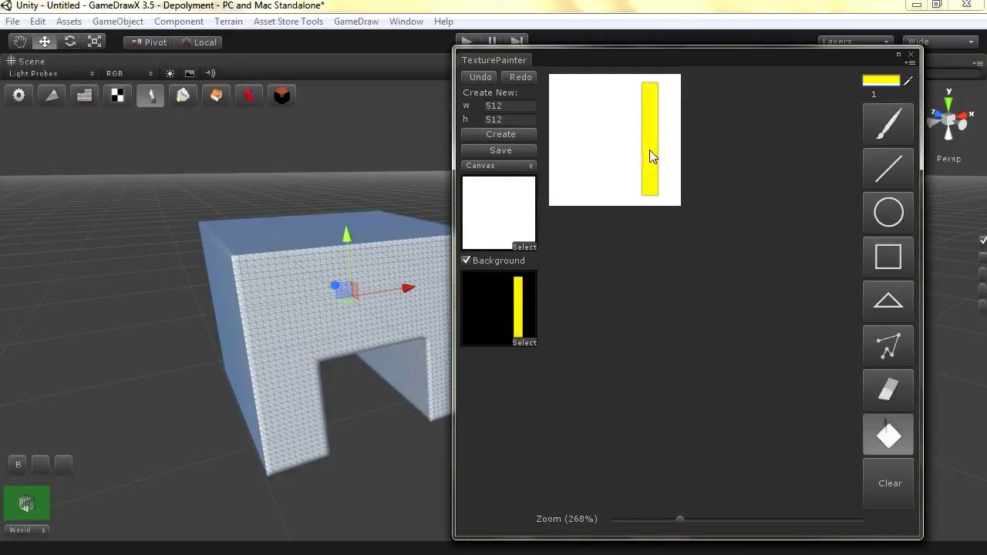
{"action": "left_click", "coordinate": [910, 55]}
Select the plane and generate a thin arch from the Front and Right textures at resolution 64 with Sharp corners.
{"action": "mouse_move", "coordinate": [112, 254]}
{"action": "right_mouse_down"}
{"action": "mouse_move", "coordinate": [258, 297]}
{"action": "mouse_move", "coordinate": [168, 301]}
{"action": "mouse_move", "coordinate": [162, 271]}
{"action": "mouse_move", "coordinate": [119, 266]}
{"action": "right_mouse_up"}
{"action": "key", "text": "Left"}
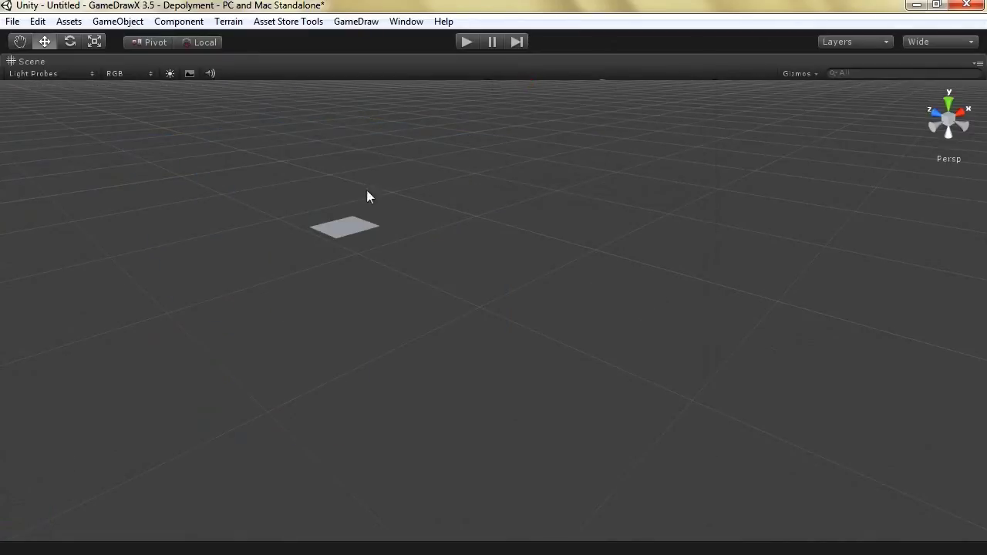
{"action": "left_click", "coordinate": [339, 226]}
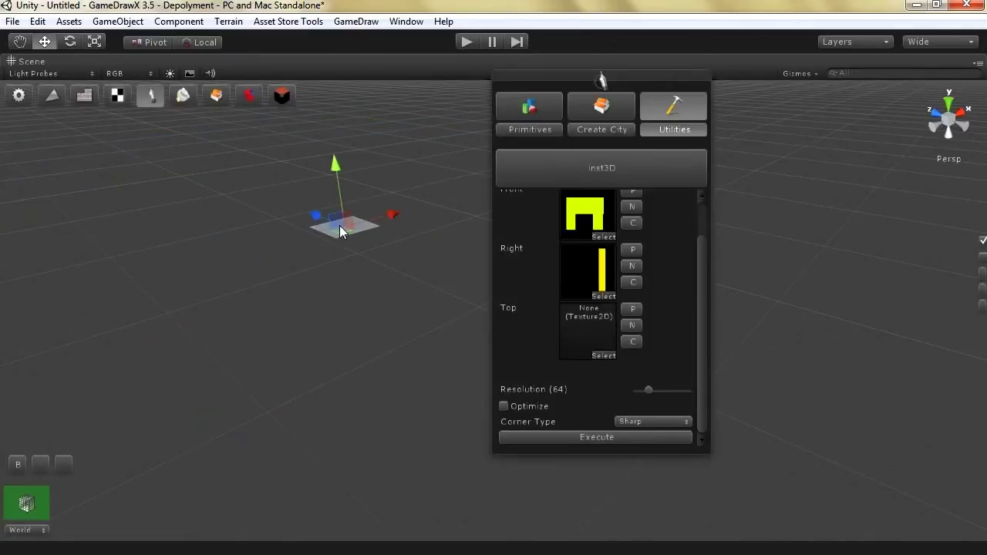
{"action": "scroll", "coordinate": [337, 226], "scroll_direction": "up", "scroll_amount": 4}
{"action": "right_click_drag", "start_coordinate": [339, 240], "coordinate": [308, 193]}
{"action": "left_click_drag", "start_coordinate": [309, 199], "coordinate": [416, 278], "text": "alt"}
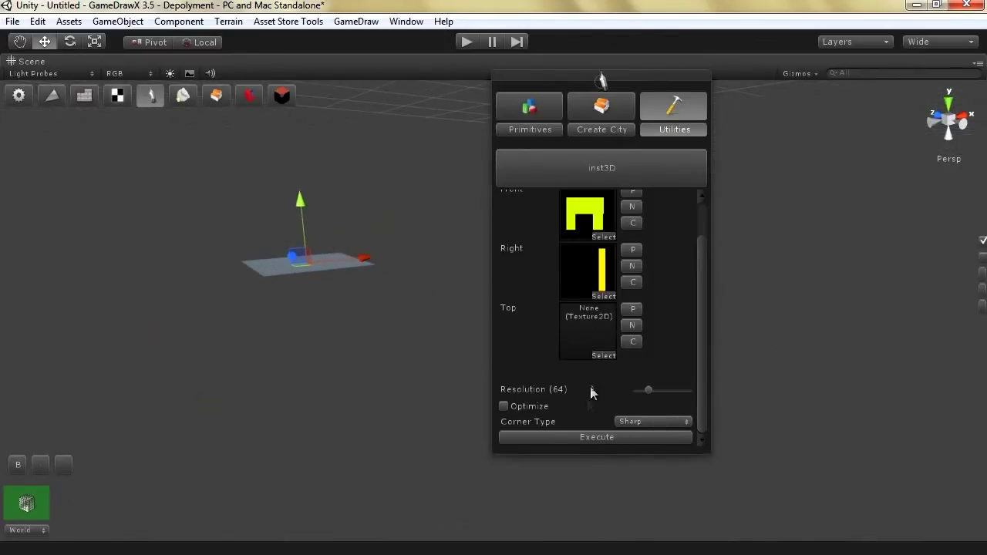
{"action": "left_click", "coordinate": [582, 437]}
{"action": "left_click_drag", "start_coordinate": [252, 298], "coordinate": [232, 290], "text": "alt"}
{"action": "key", "text": "w"}
{"action": "mouse_move", "coordinate": [232, 285]}
{"action": "right_mouse_down"}
{"action": "mouse_move", "coordinate": [209, 277]}
{"action": "mouse_move", "coordinate": [323, 287]}
{"action": "mouse_move", "coordinate": [284, 269]}
{"action": "mouse_move", "coordinate": [298, 223]}
{"action": "mouse_move", "coordinate": [282, 270]}
{"action": "right_mouse_up"}
{"action": "left_click_drag", "start_coordinate": [283, 275], "coordinate": [289, 247], "text": "alt"}
Enable Optimize, generate a second arch with Sharp corners, and select the small optimized arch for a closer view.
{"action": "left_click", "coordinate": [532, 406]}
{"action": "left_click", "coordinate": [574, 436]}
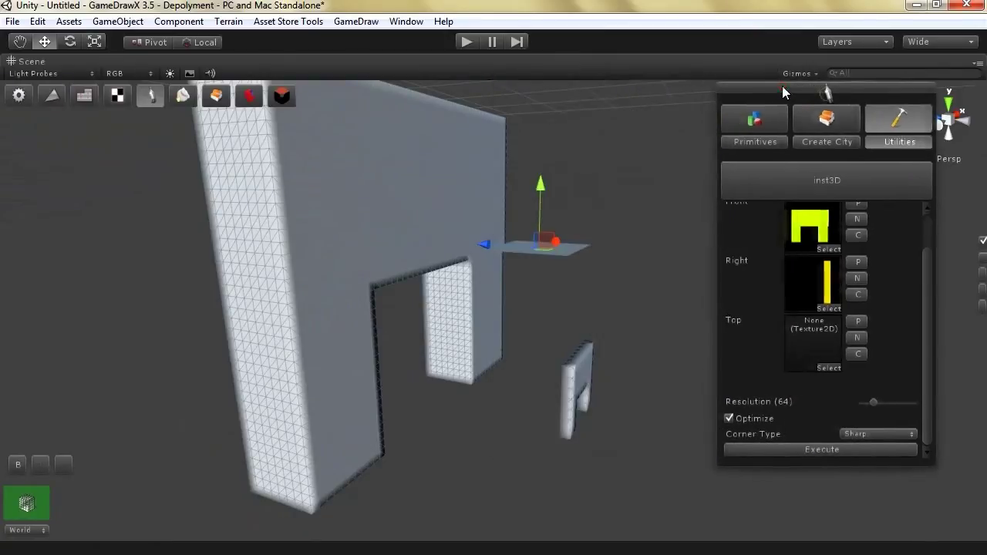
{"action": "left_click", "coordinate": [574, 383]}
{"action": "right_click_drag", "start_coordinate": [573, 383], "coordinate": [559, 438]}
{"action": "left_click_drag", "start_coordinate": [559, 438], "coordinate": [351, 438], "text": "alt"}
{"action": "key", "text": "Left"}
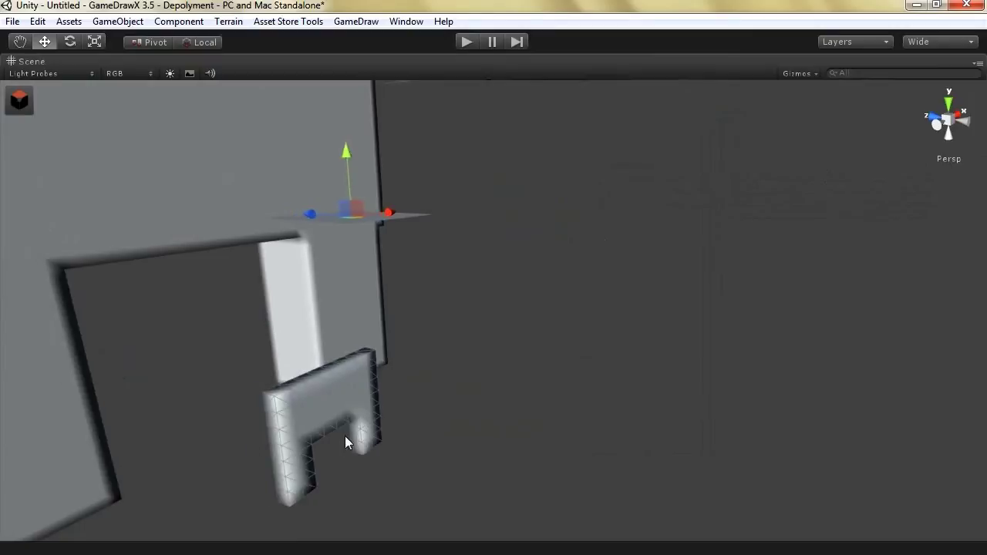
Compare the mesh density of the large unoptimized arch with that of the small optimized arch.
{"action": "left_click", "coordinate": [131, 209]}
{"action": "left_click_drag", "start_coordinate": [356, 395], "coordinate": [372, 416], "text": "alt"}
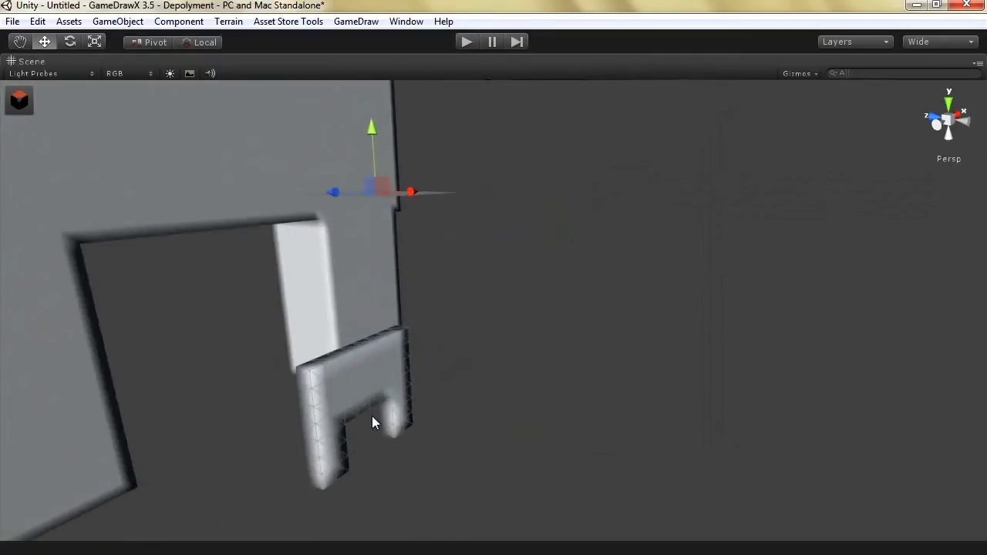
{"action": "scroll", "coordinate": [372, 415], "scroll_direction": "up", "scroll_amount": 5}
{"action": "scroll", "coordinate": [372, 415], "scroll_direction": "down", "scroll_amount": 10}
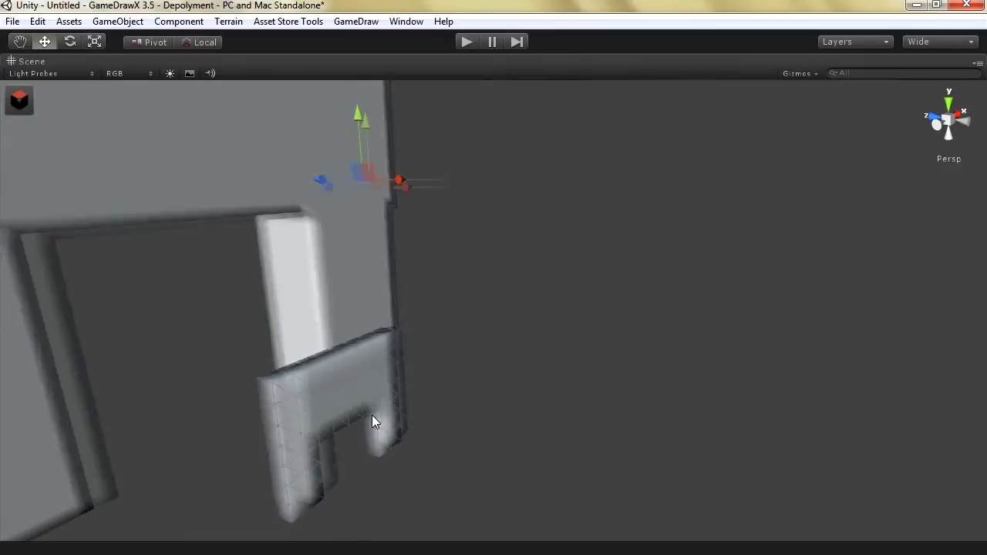
{"action": "left_click", "coordinate": [132, 204]}
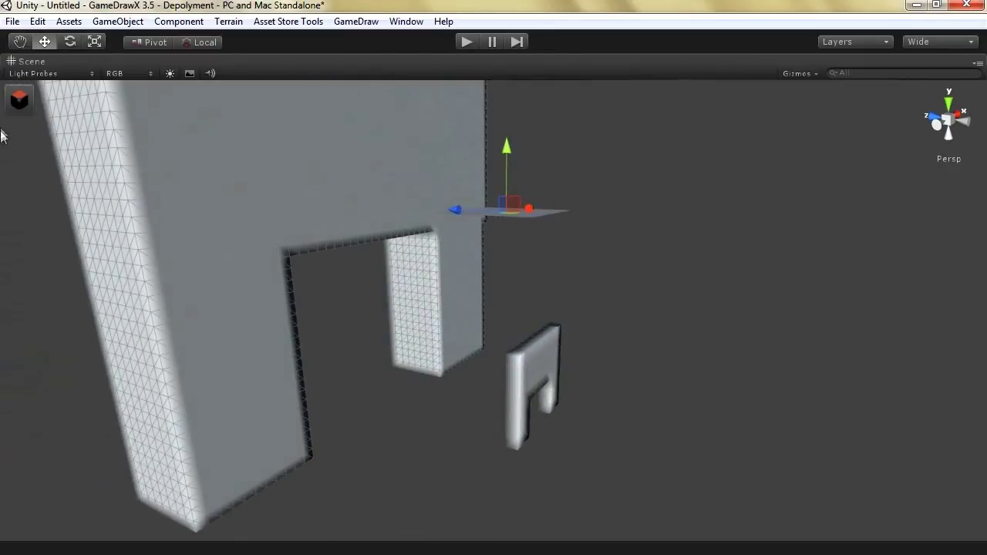
{"action": "key", "text": "Right"}
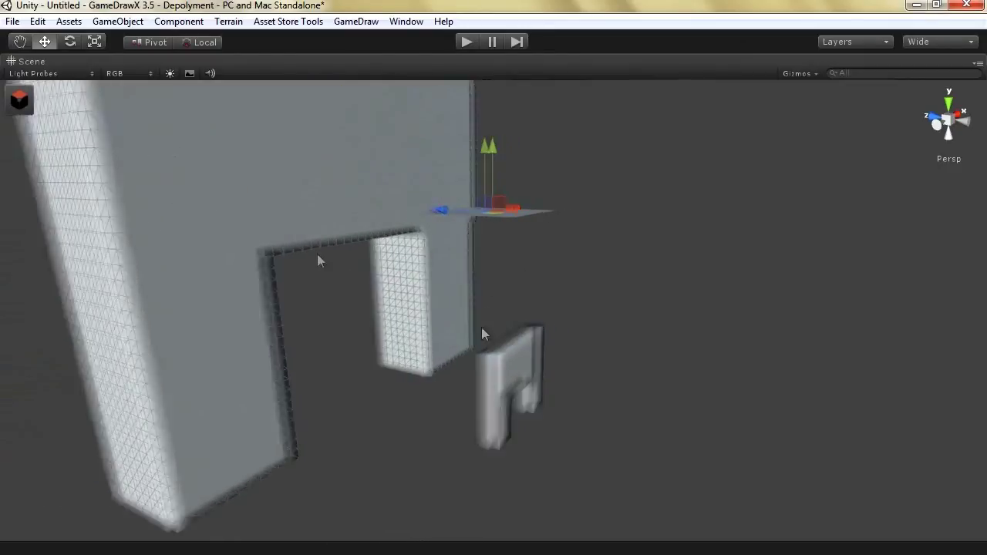
{"action": "left_click", "coordinate": [498, 272]}
Select the plane, disable Optimize, set the corner type to Corner, and generate another arch.
{"action": "left_click", "coordinate": [468, 216]}
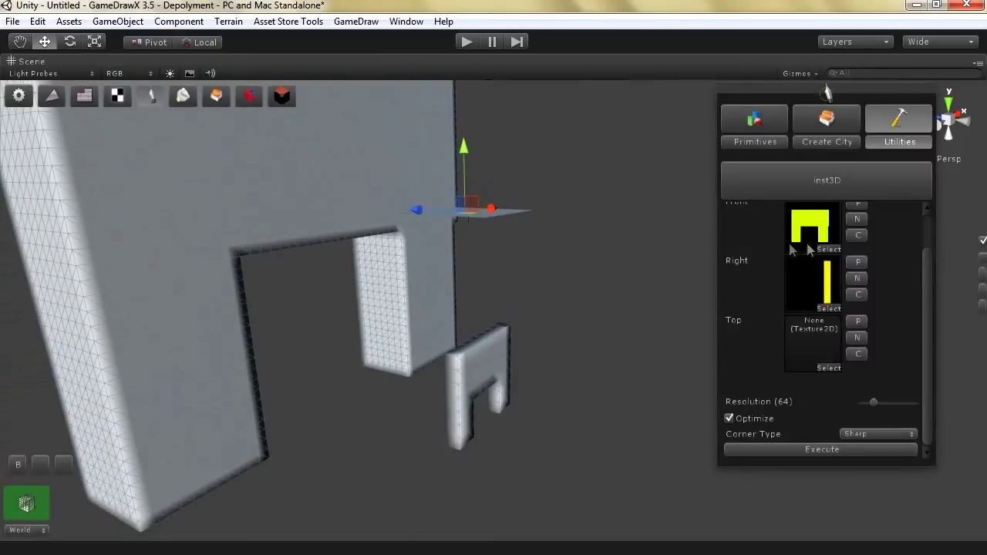
{"action": "left_click", "coordinate": [885, 432]}
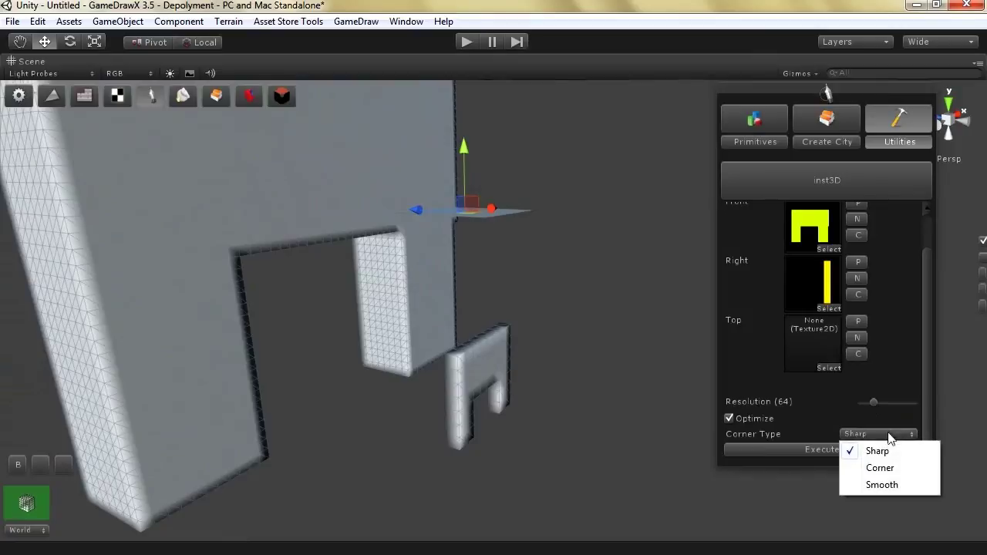
{"action": "left_click", "coordinate": [759, 421]}
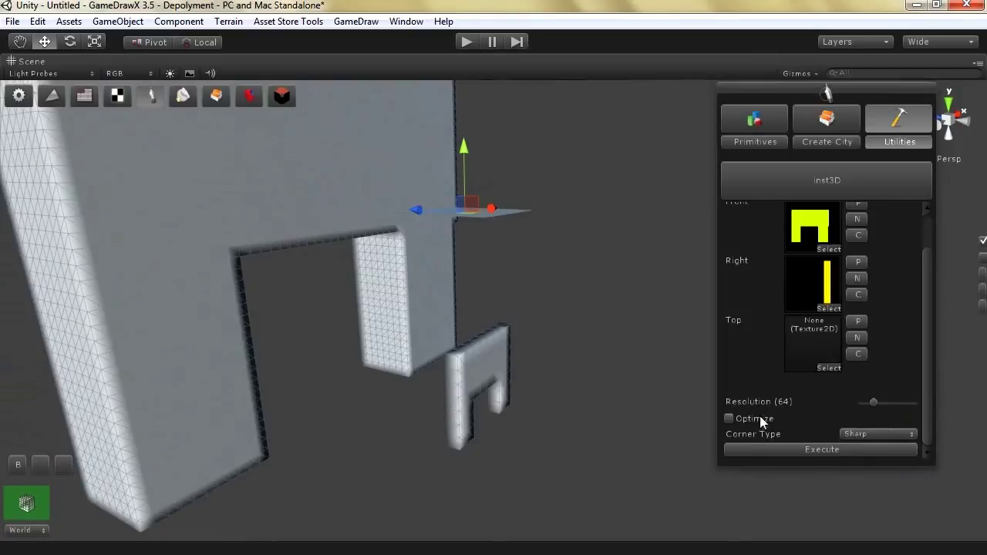
{"action": "left_click", "coordinate": [879, 436]}
{"action": "left_click", "coordinate": [877, 467]}
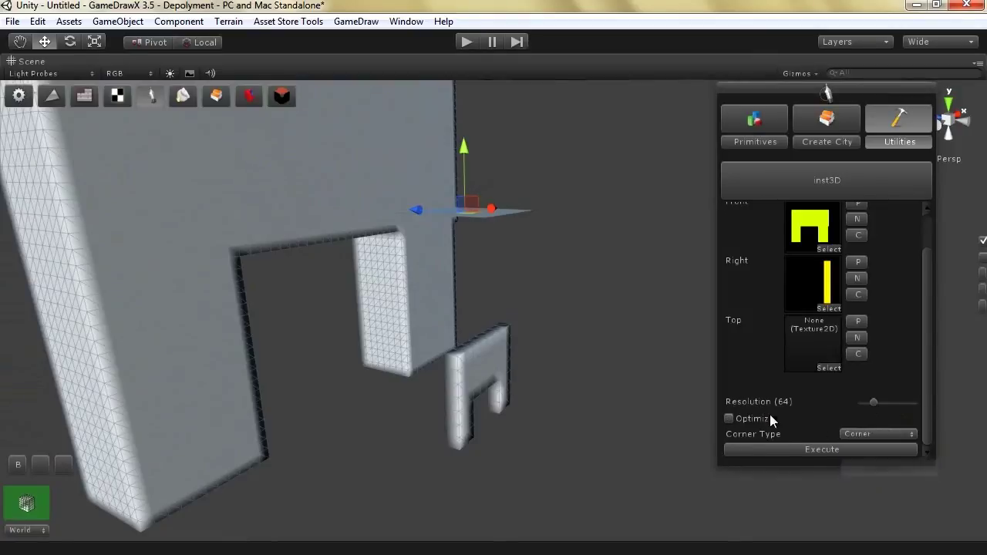
{"action": "left_click", "coordinate": [792, 451]}
{"action": "scroll", "coordinate": [449, 220], "scroll_direction": "up", "scroll_amount": 1}
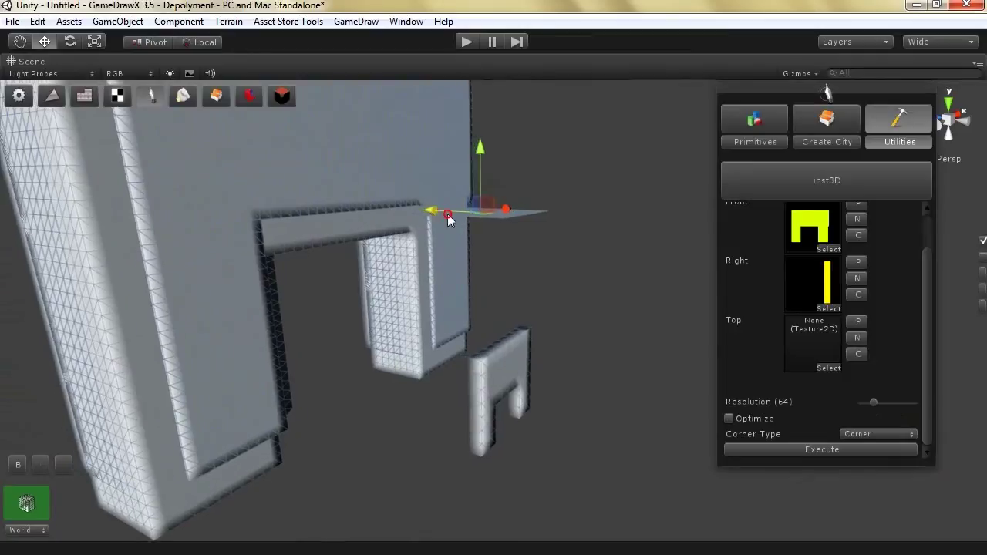
Delete the large Sharp-cornered arch that overlaps the Corner-type arch.
{"action": "left_click_drag", "start_coordinate": [447, 214], "coordinate": [454, 214]}
{"action": "left_click", "coordinate": [113, 296]}
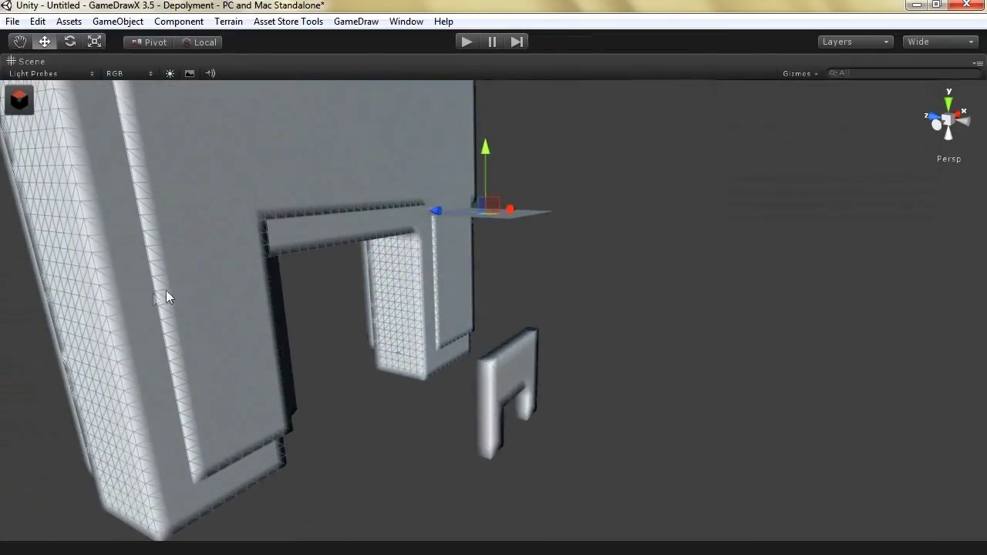
{"action": "right_click_drag", "start_coordinate": [466, 209], "coordinate": [609, 217]}
{"action": "key", "text": "Delete"}
Inspect the beveled edges of the large Corner-type arch and delete that model.
{"action": "left_click", "coordinate": [241, 210]}
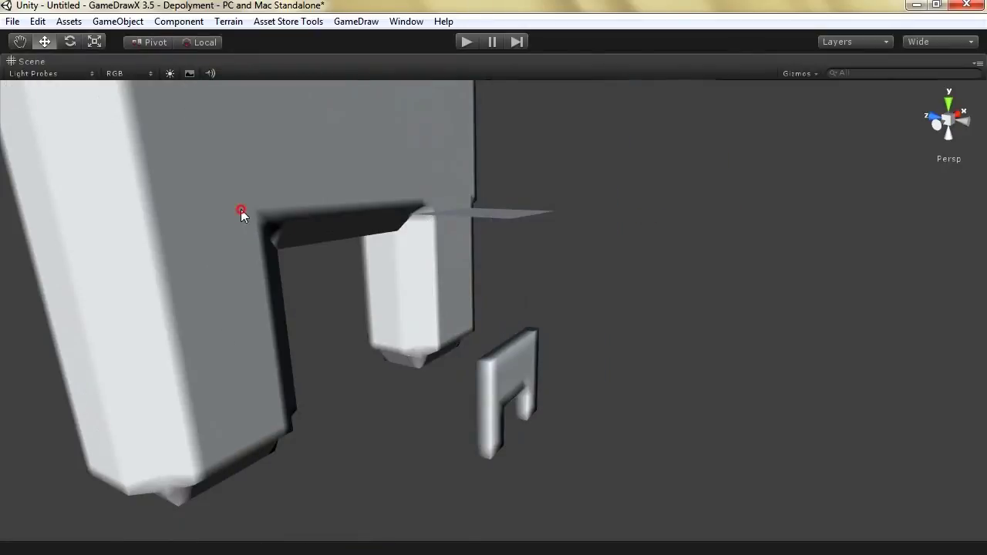
{"action": "right_click_drag", "start_coordinate": [406, 219], "coordinate": [396, 342]}
{"action": "left_click_drag", "start_coordinate": [396, 342], "coordinate": [394, 261], "text": "alt"}
{"action": "key", "text": "Right"}
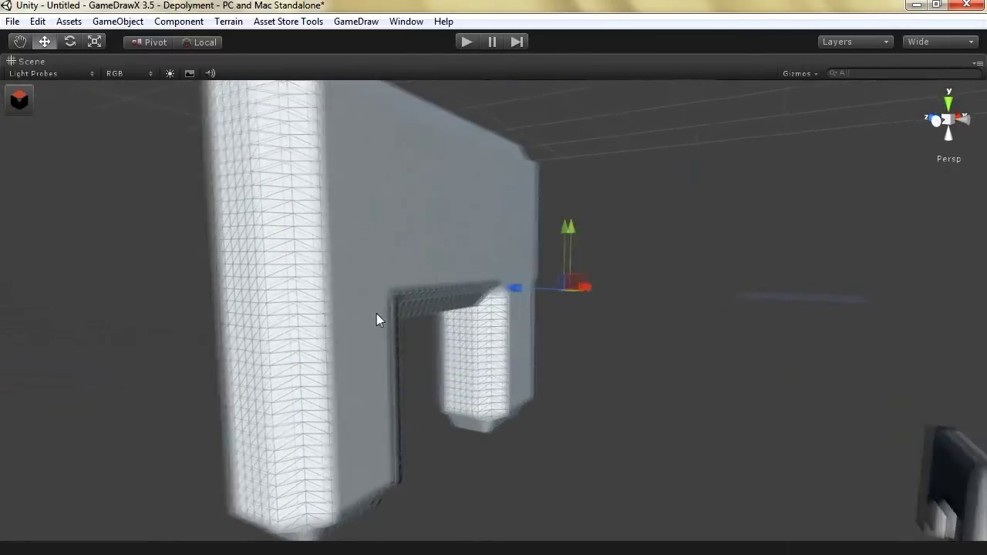
{"action": "key", "text": "Up"}
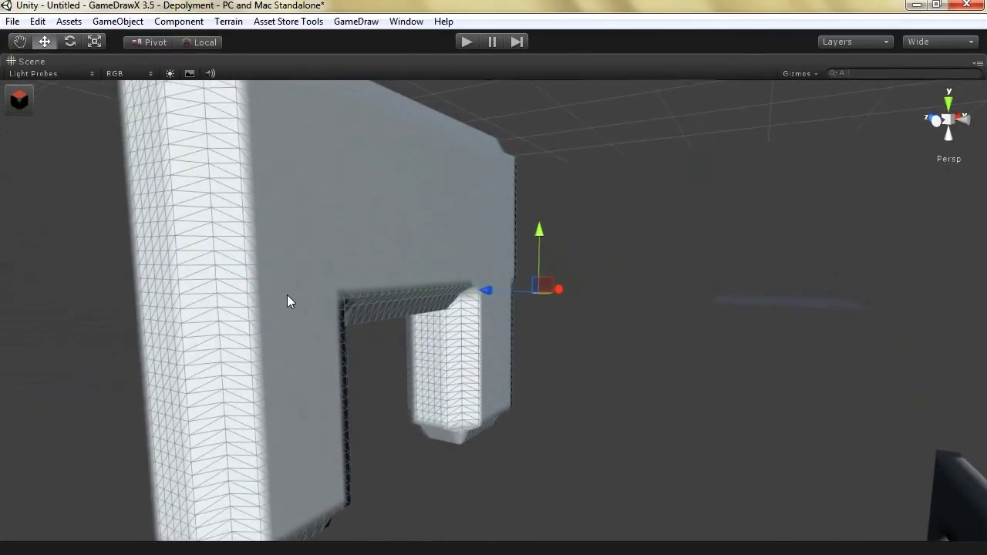
{"action": "key", "text": "Delete"}
Select the plane, set the corner type to Smooth, and generate a rounded arch.
{"action": "left_click", "coordinate": [746, 303]}
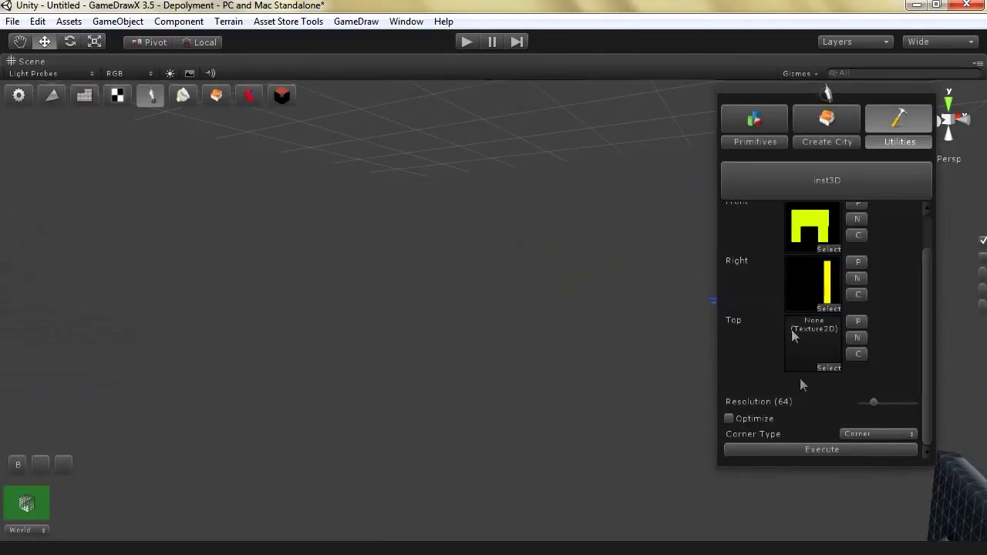
{"action": "left_click", "coordinate": [875, 434]}
{"action": "left_click", "coordinate": [874, 482]}
{"action": "left_click", "coordinate": [831, 451]}
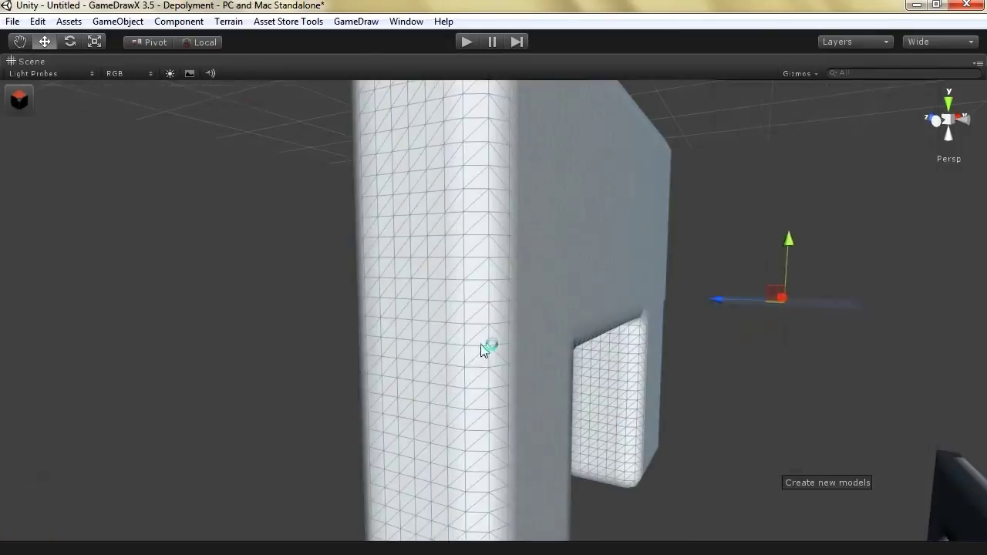
{"action": "key", "text": "Down"}
{"action": "key", "text": "Right"}
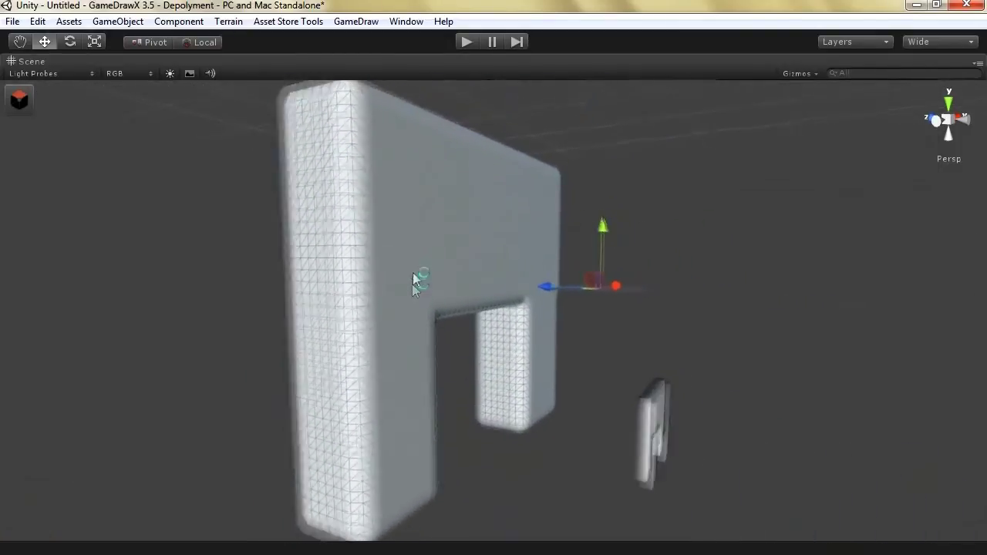